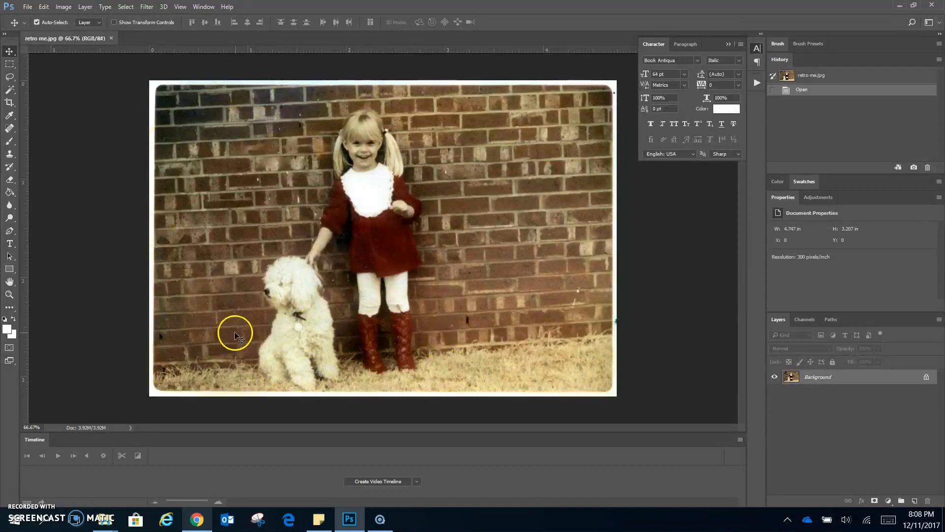
Select the girl and the dog together by tracing their outline with the Magnetic Lasso tool.
key(ctrl+1)
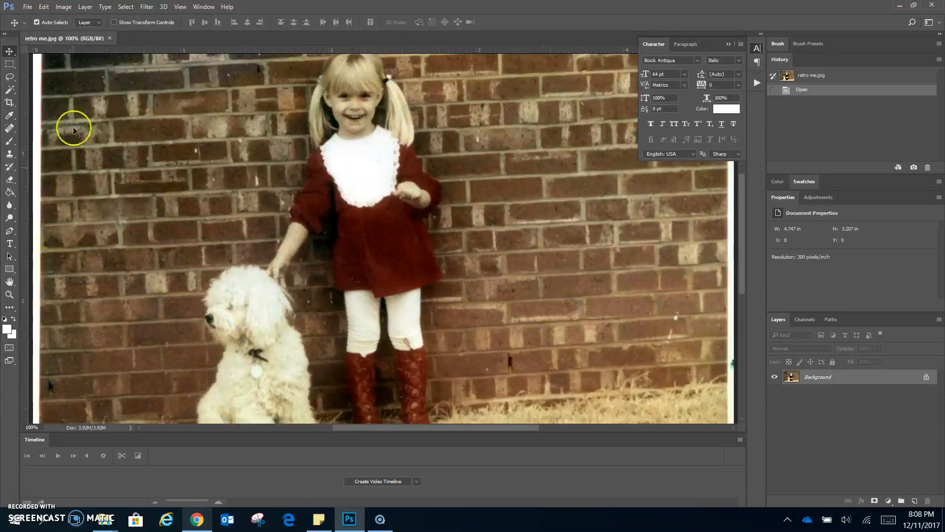
scroll(78, 129, up, 2)
drag(10, 78, 63, 77)
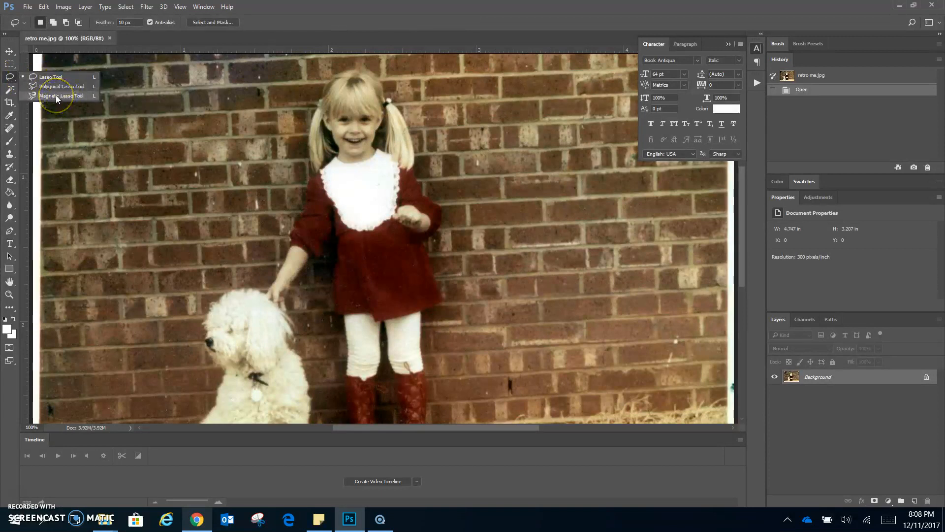
click(56, 96)
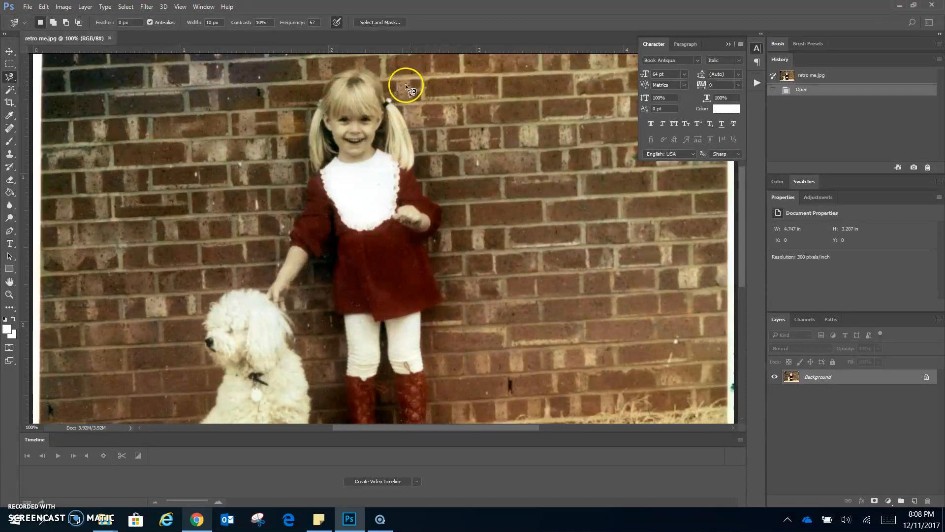
click(365, 69)
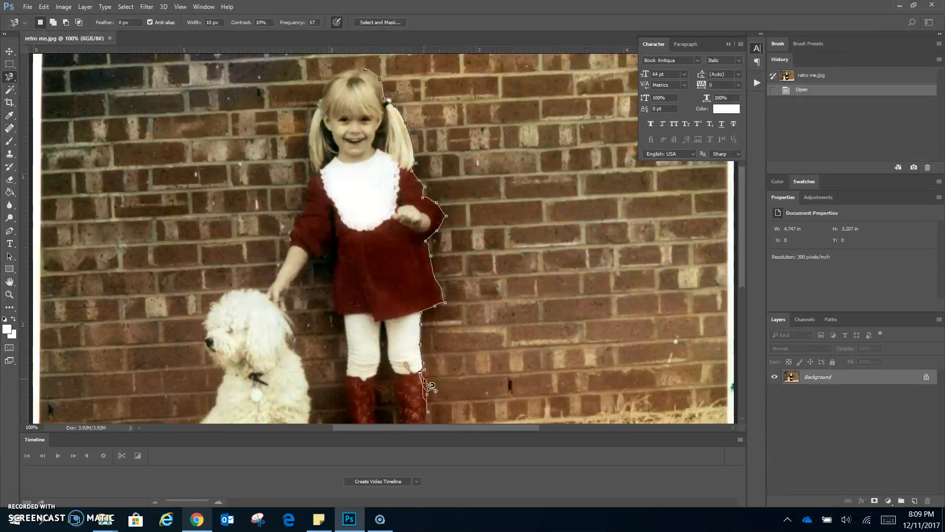
key(ctrl+minus)
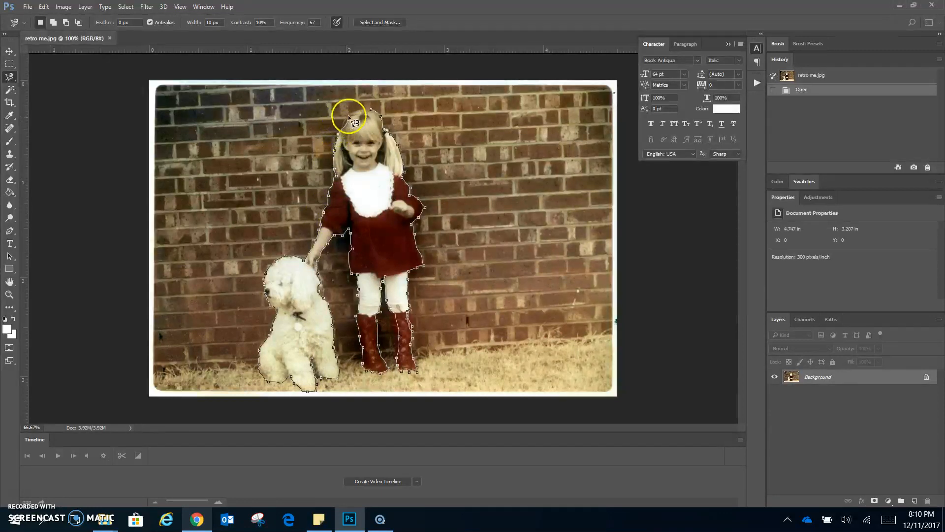
click(374, 114)
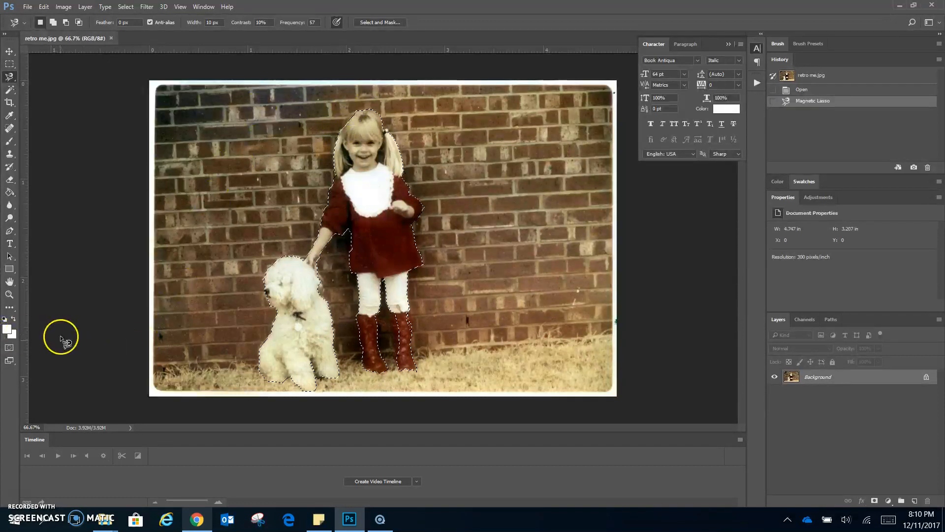
Enter Quick Mask mode and choose the Brush tool for refining the mask around the girl's head.
click(11, 349)
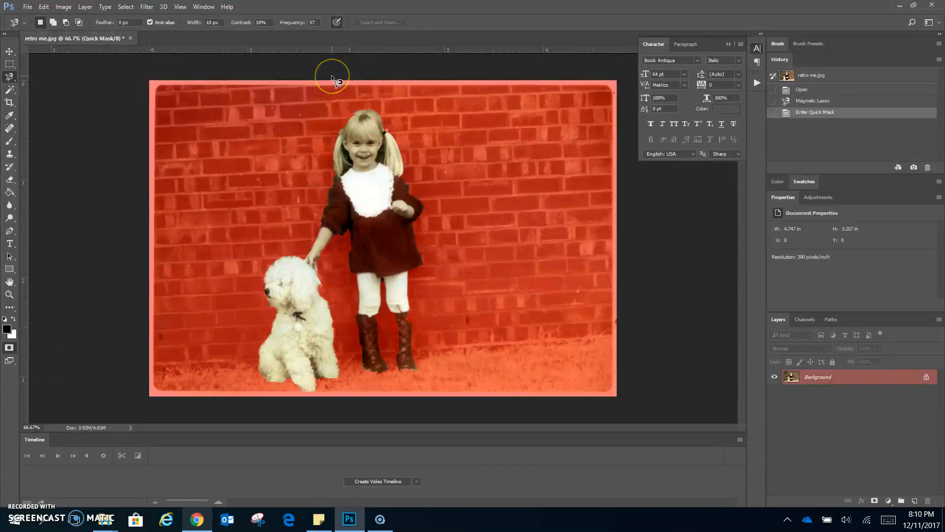
key(ctrl+plus)
key(ctrl+plus)
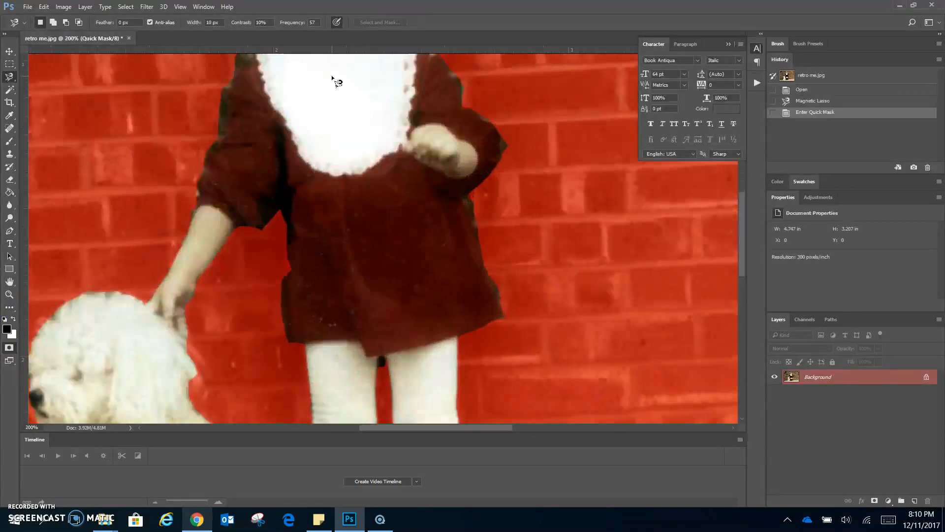
scroll(336, 90, up, 5)
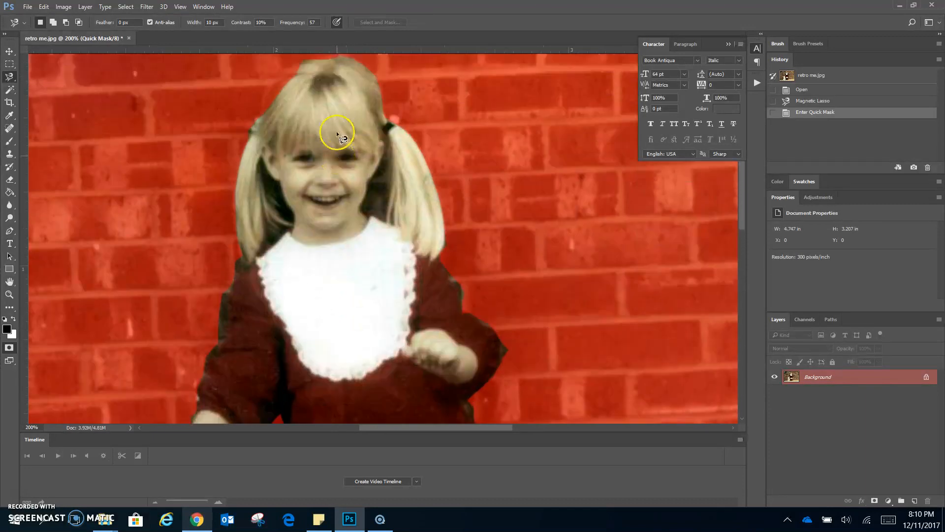
scroll(342, 130, up, 1)
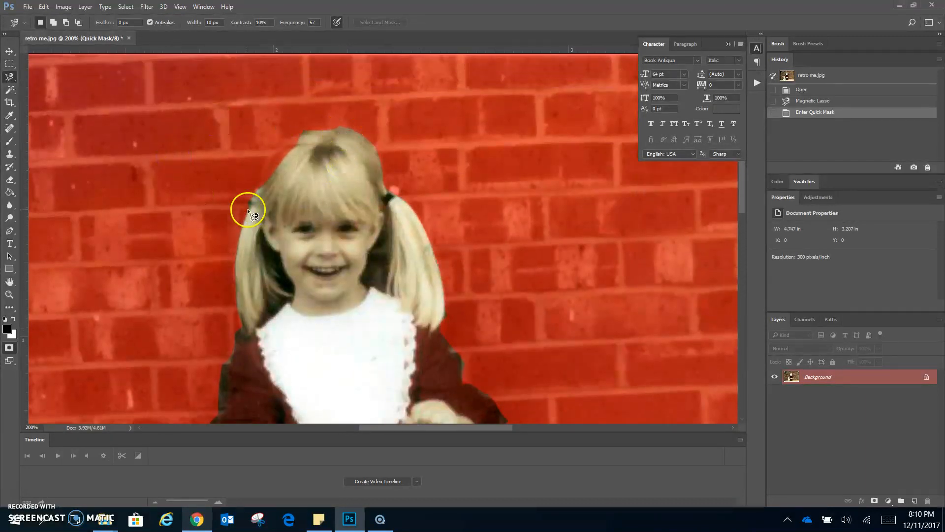
click(8, 146)
click(74, 141)
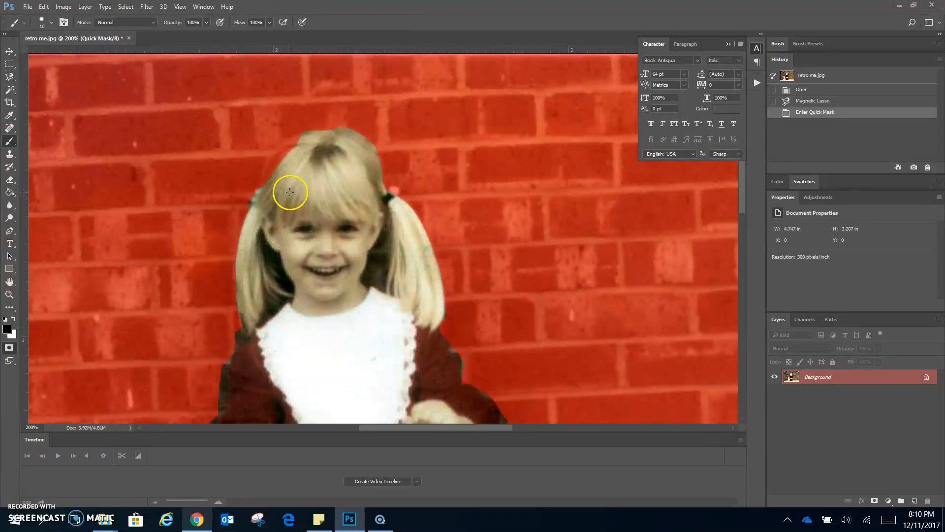
Try painting the mask beside the girl's face with a 50 px brush, and revert to the initial Quick Mask state.
click(51, 22)
drag(57, 53, 70, 54)
drag(276, 211, 294, 204)
click(48, 21)
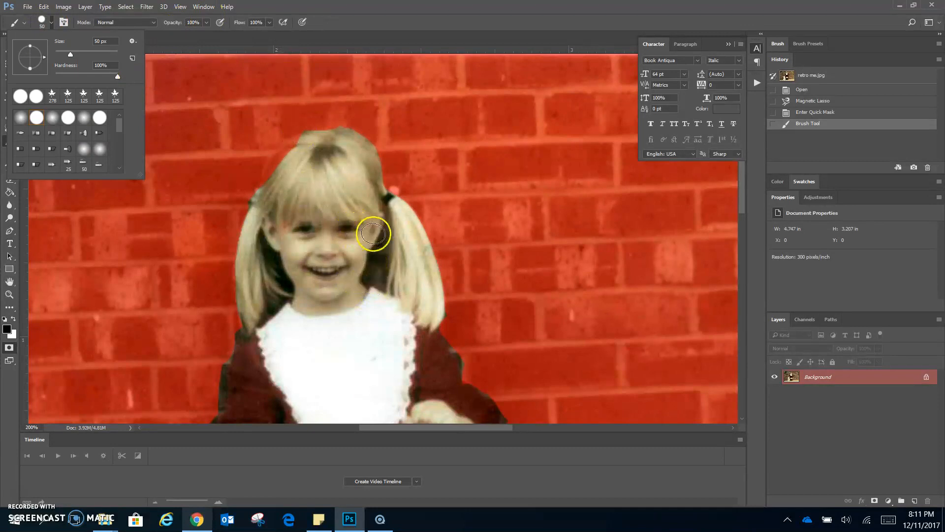
click(375, 240)
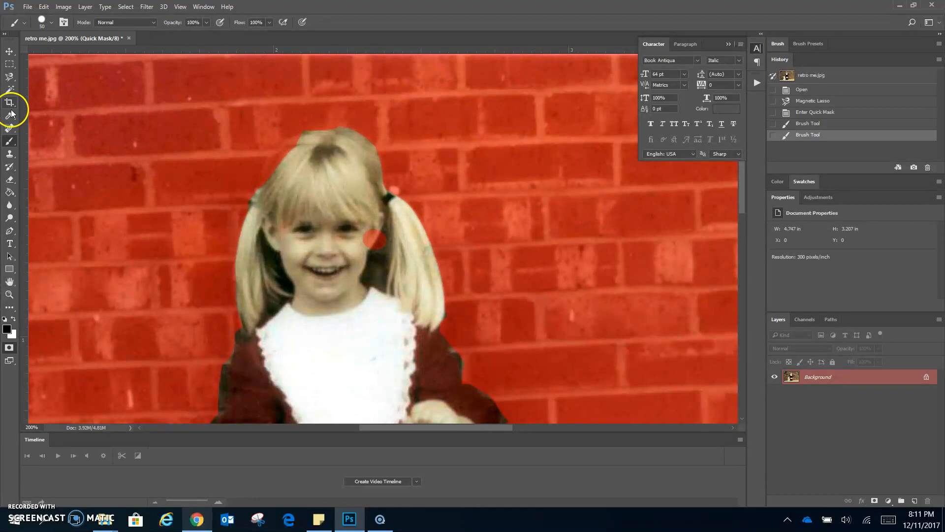
key(ctrl+z)
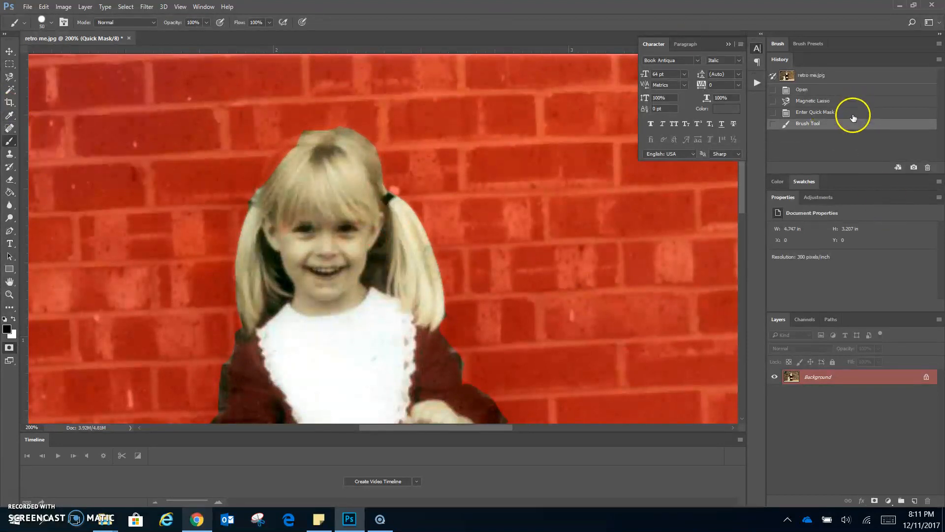
click(837, 112)
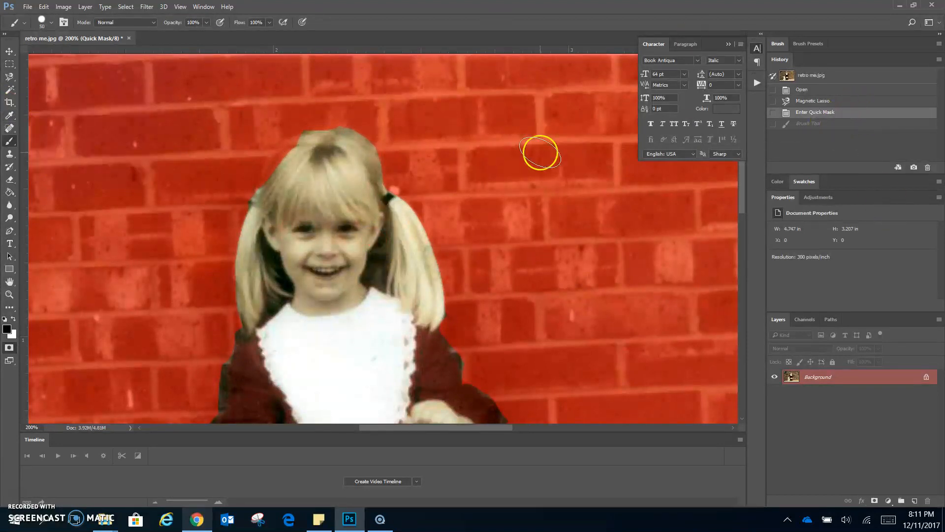
Set the brush size to 27 px and mask a spot in the dark gap between the girl's face and her right-hand pigtail.
click(41, 21)
drag(67, 52, 62, 51)
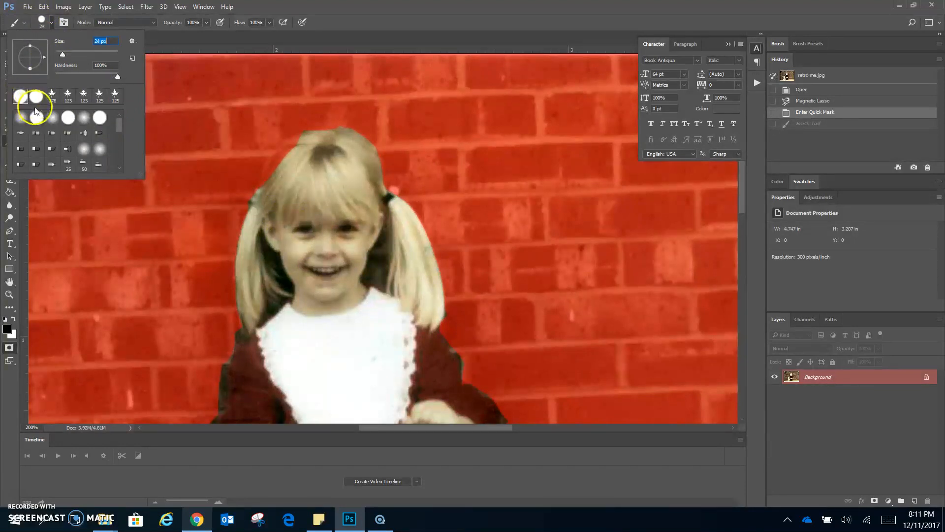
scroll(110, 129, up, 4)
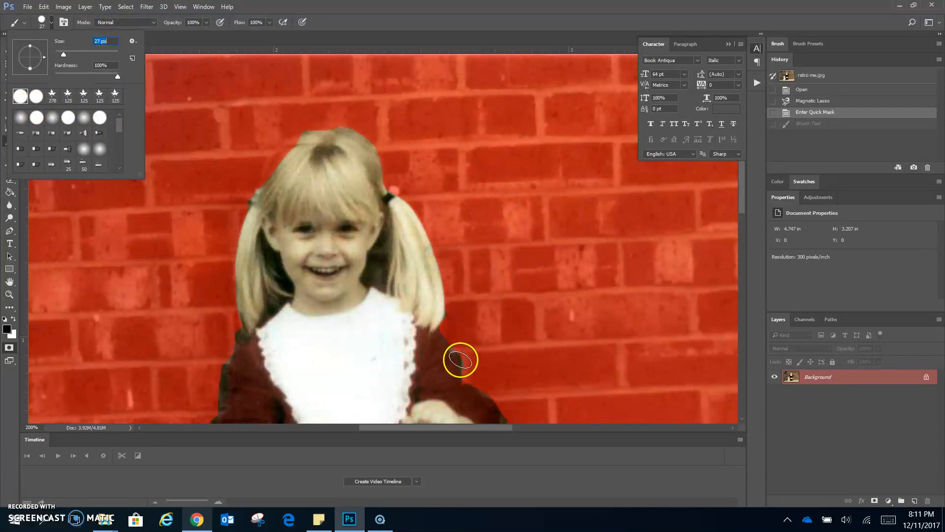
mouse_move(378, 280)
mouse_down()
mouse_move(407, 267)
mouse_move(383, 267)
mouse_up()
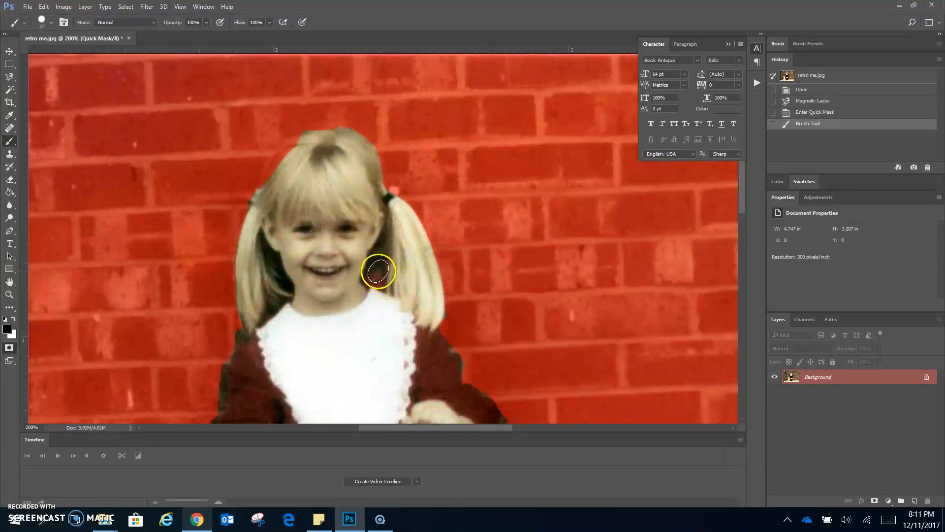
click(379, 271)
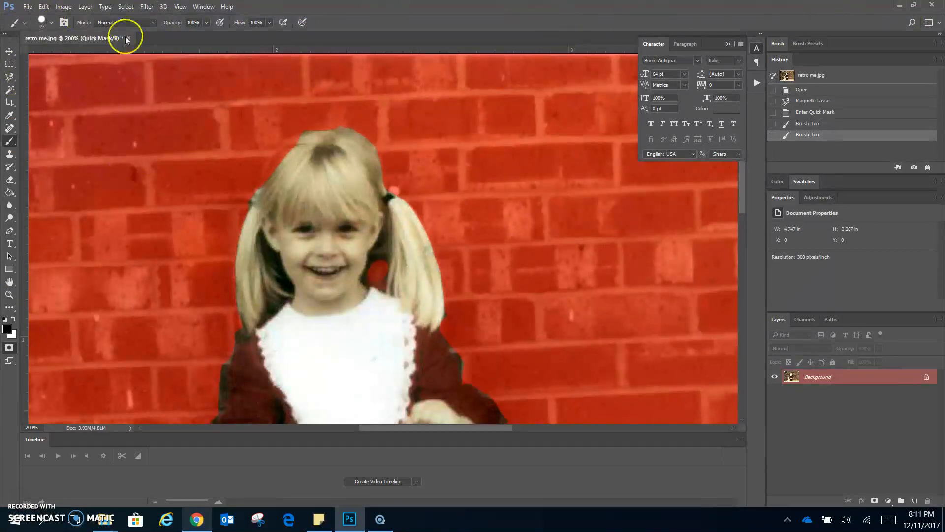
Turn off the brush's Shape Dynamics, Scattering and Color Dynamics, and clear the brush controls.
click(201, 7)
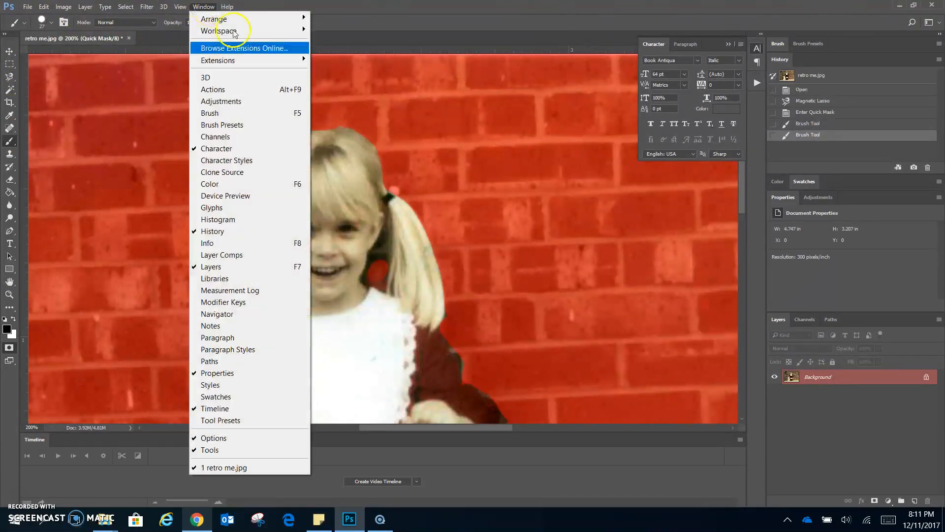
click(266, 113)
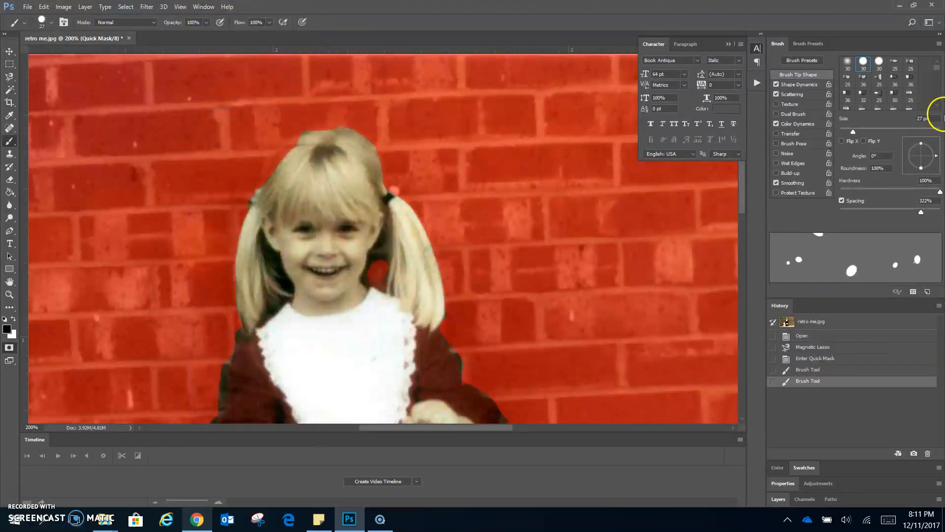
click(776, 94)
click(776, 84)
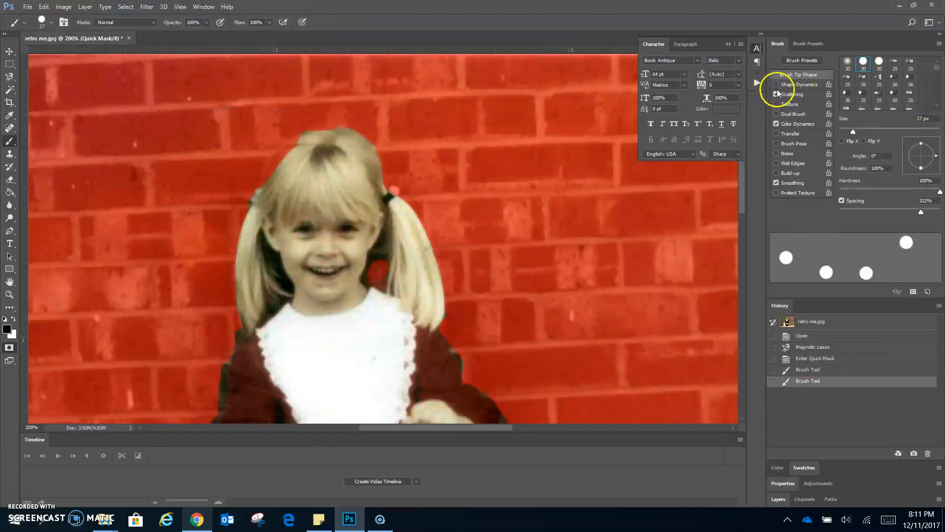
click(776, 123)
click(777, 182)
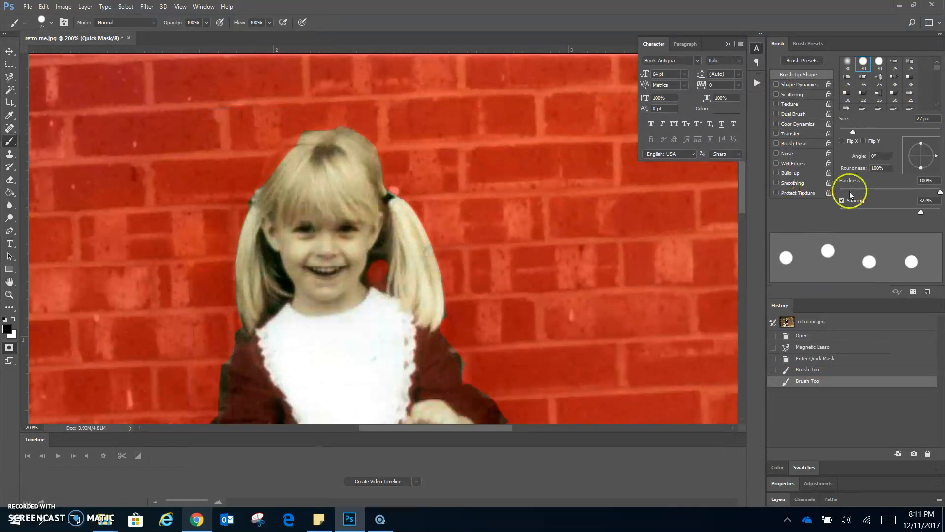
click(938, 45)
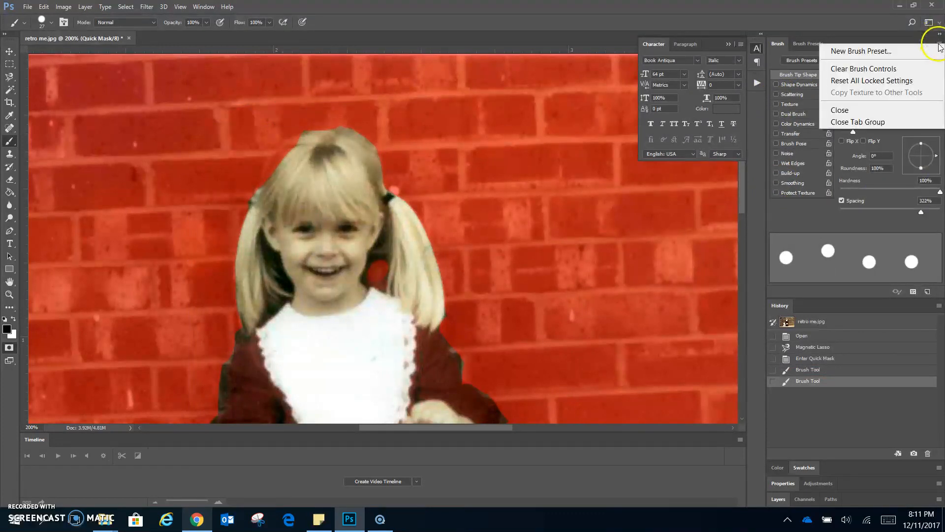
click(867, 70)
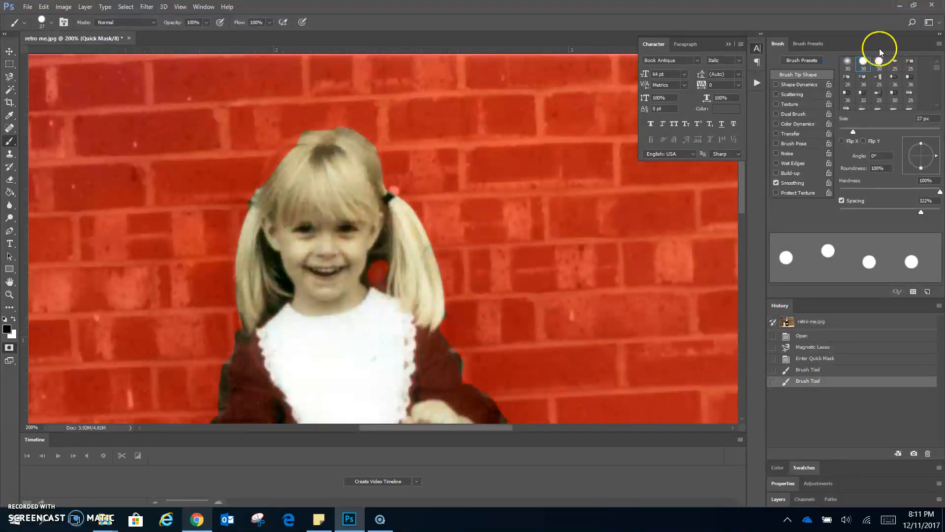
Reduce the brush size to 8 px for detailed masking beside the girl's face.
click(43, 23)
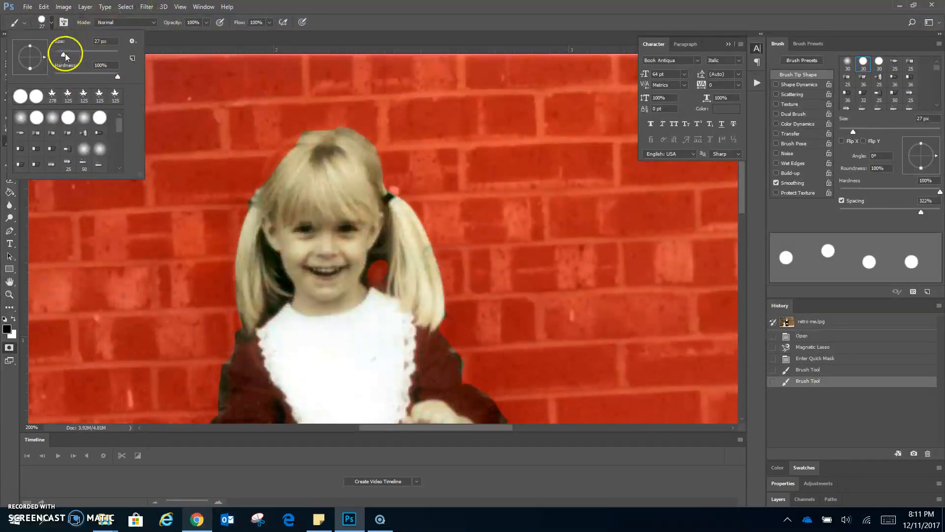
drag(57, 53, 59, 54)
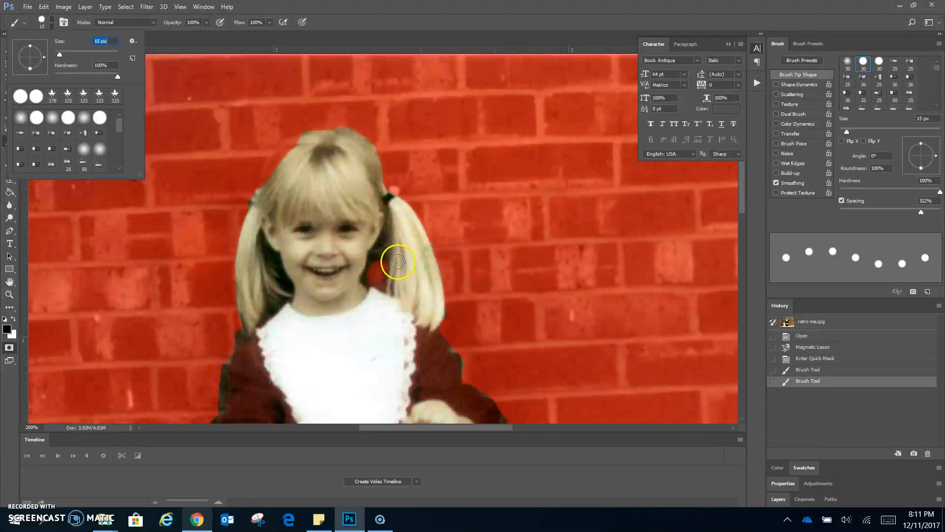
scroll(398, 263, up, 3)
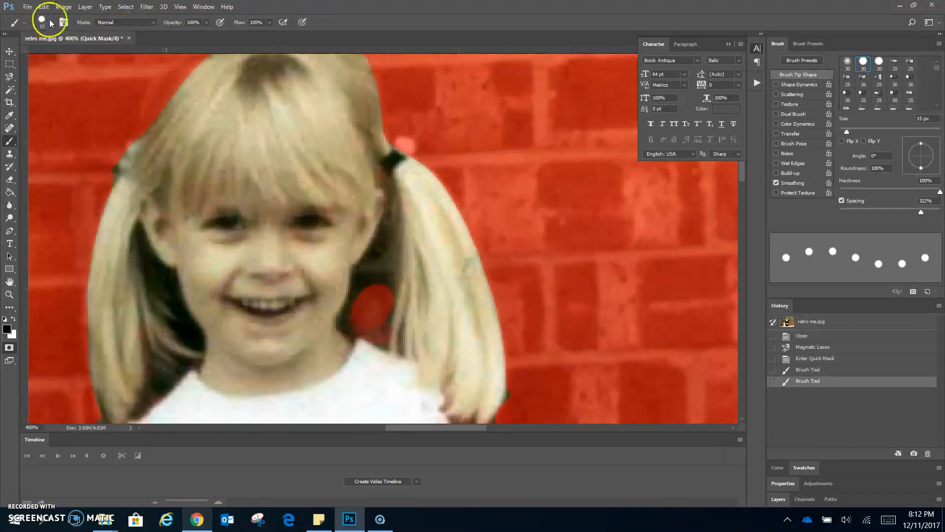
key(bracketleft)
key(bracketleft)
key(bracketleft)
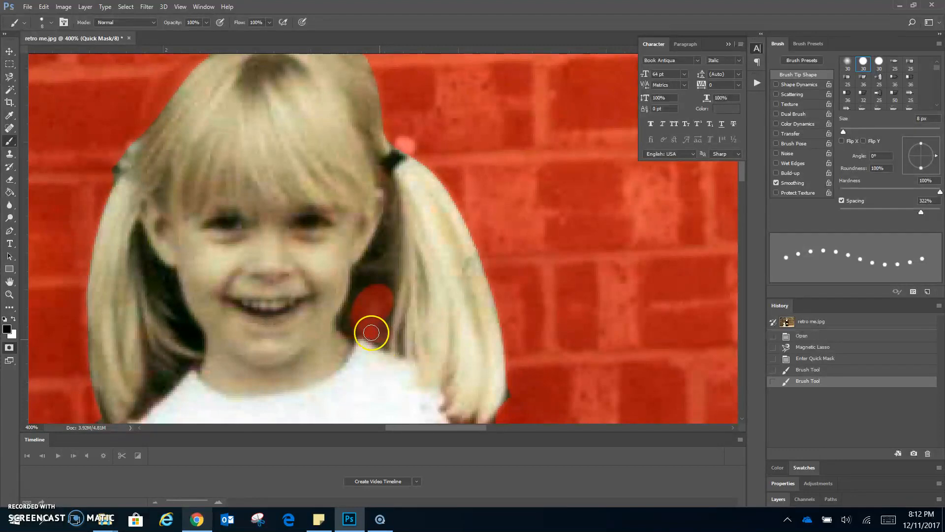
Set the brush spacing to 1% and mask the whole background gap between the girl's face and the right-hand pigtail.
drag(346, 315, 359, 298)
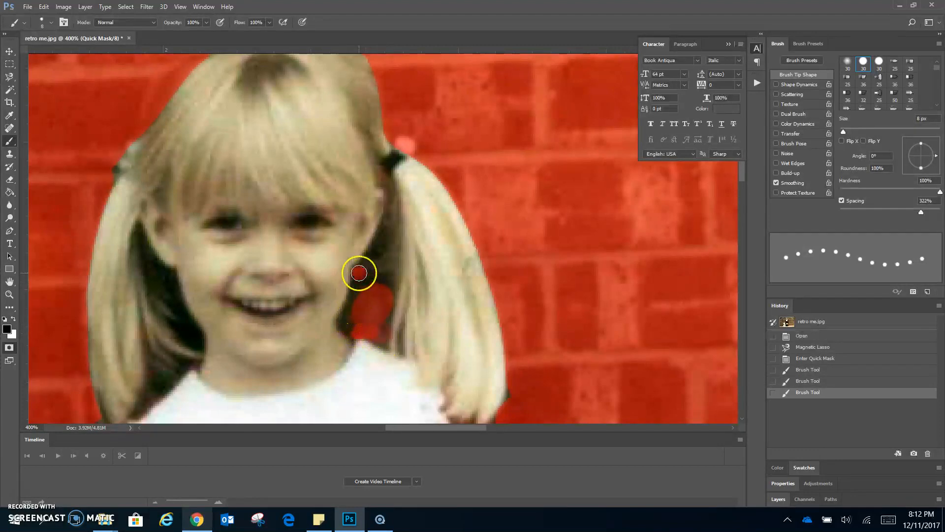
click(358, 284)
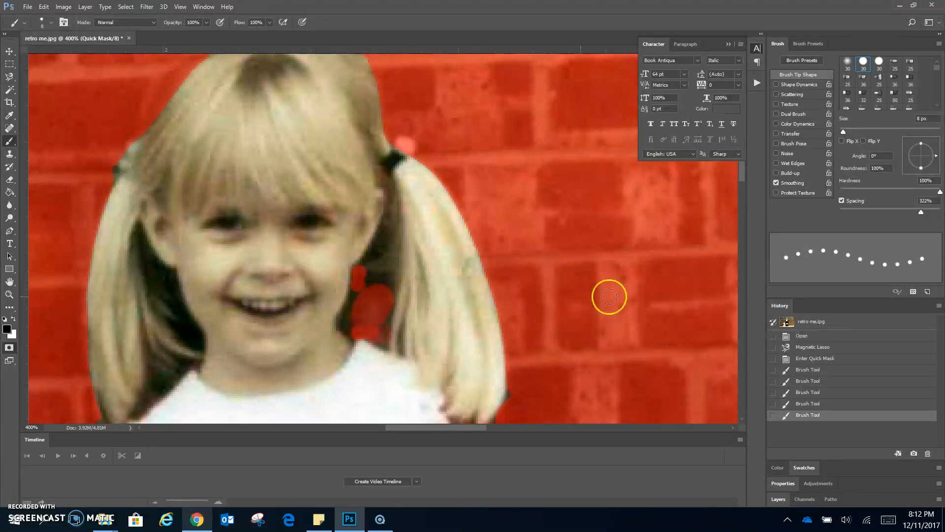
drag(925, 210, 800, 212)
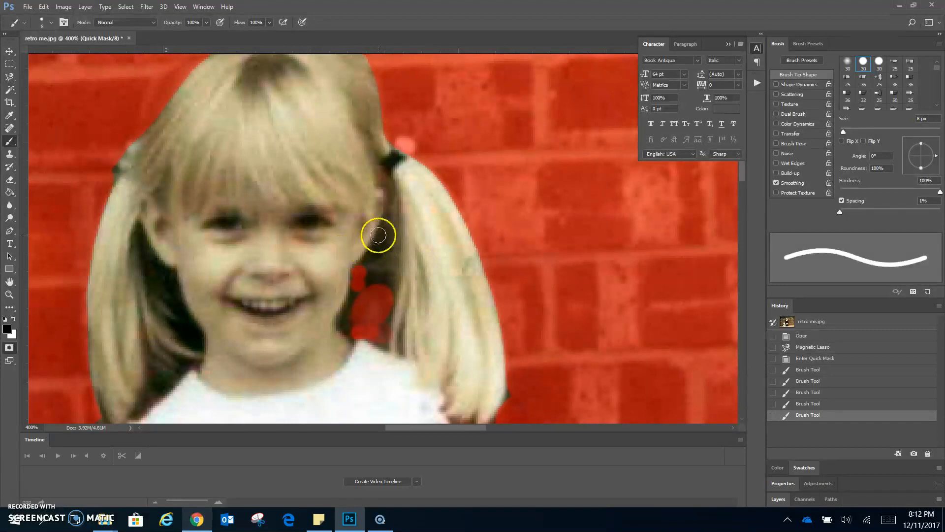
mouse_move(389, 217)
mouse_down()
mouse_move(358, 273)
mouse_move(344, 318)
mouse_move(352, 332)
mouse_move(387, 342)
mouse_move(392, 228)
mouse_move(372, 317)
mouse_up()
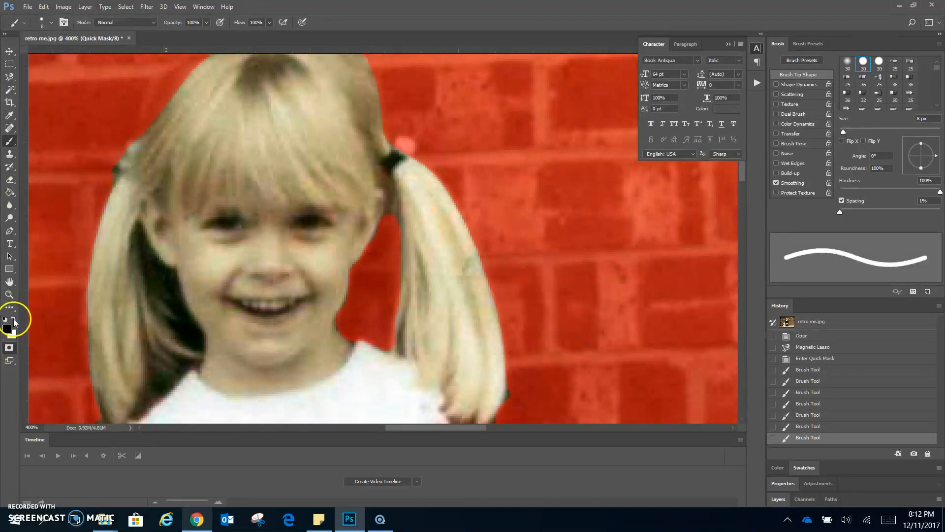
Paint with white to unmask the hair along the top of the girl's head, the hair tie beside it and the left-hand pigtail's outer edge.
scroll(241, 133, up, 3)
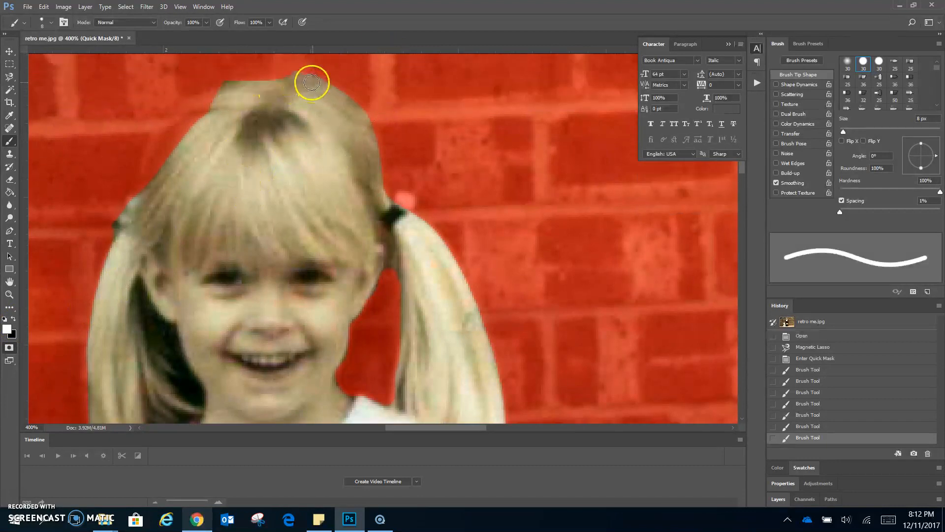
mouse_move(253, 85)
mouse_down()
mouse_move(183, 117)
mouse_move(137, 184)
mouse_move(130, 221)
mouse_move(219, 125)
mouse_move(218, 113)
mouse_move(170, 147)
mouse_move(165, 161)
mouse_move(189, 141)
mouse_move(155, 170)
mouse_move(141, 207)
mouse_up()
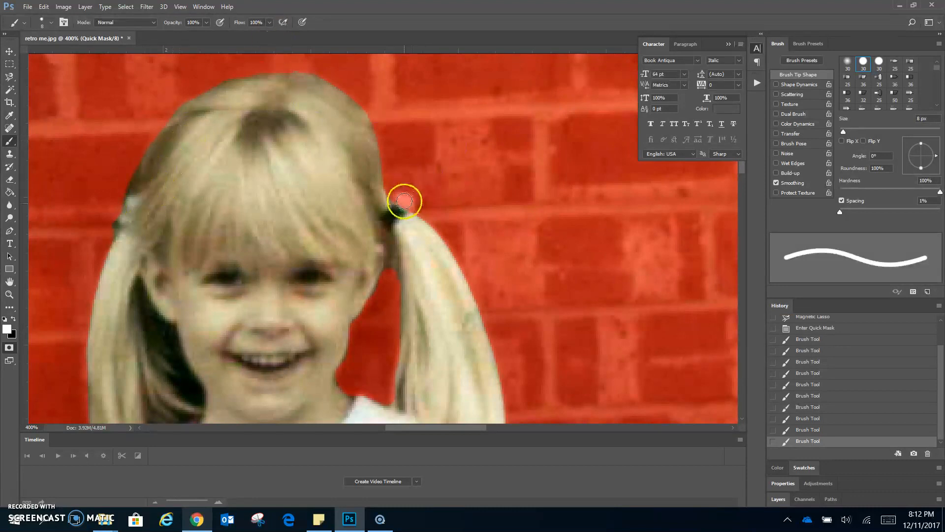
mouse_move(386, 193)
mouse_down()
mouse_move(376, 169)
mouse_move(402, 215)
mouse_move(405, 202)
mouse_move(395, 211)
mouse_up()
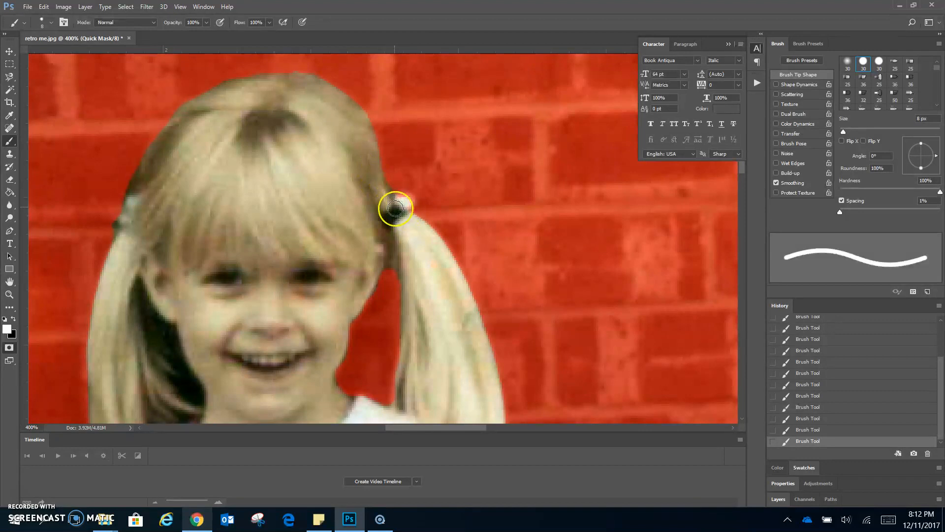
mouse_move(361, 119)
mouse_down()
mouse_move(308, 84)
mouse_move(239, 83)
mouse_move(168, 124)
mouse_move(143, 160)
mouse_move(140, 191)
mouse_up()
scroll(154, 205, down, 3)
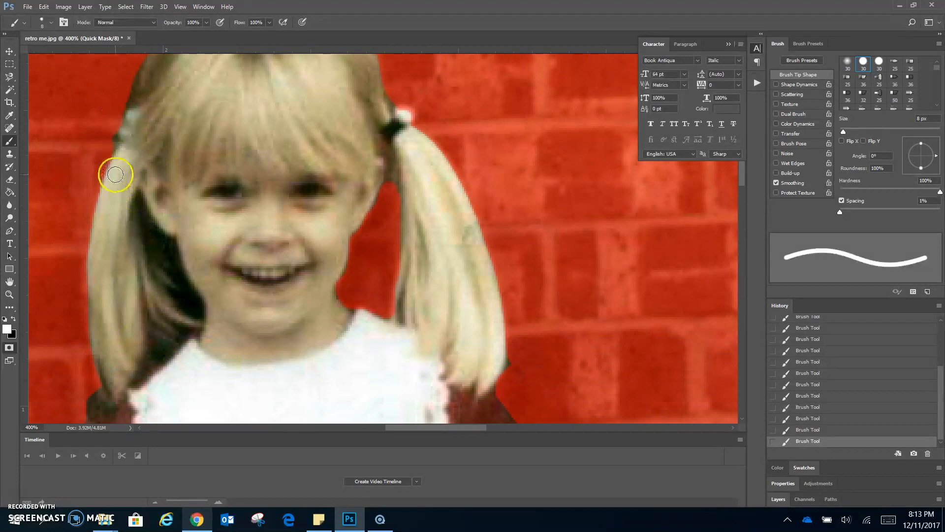
mouse_move(91, 238)
mouse_down()
mouse_move(89, 329)
mouse_move(102, 389)
mouse_move(112, 382)
mouse_up()
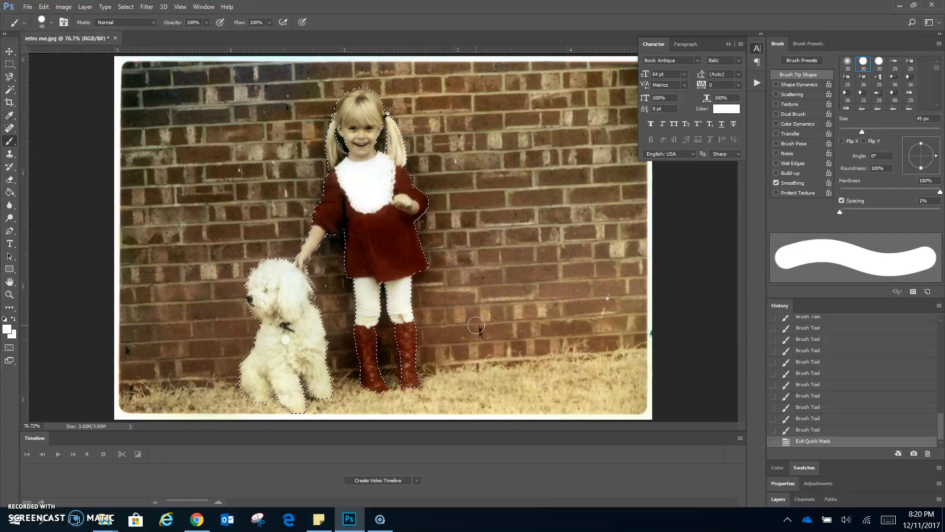
Save the selection of the girl and dog as a new channel named "me and dog".
click(125, 7)
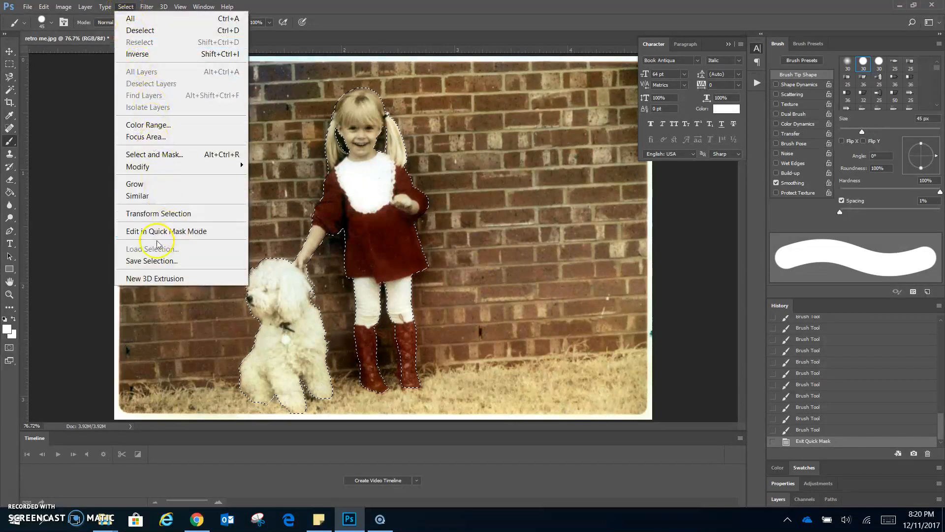
click(176, 262)
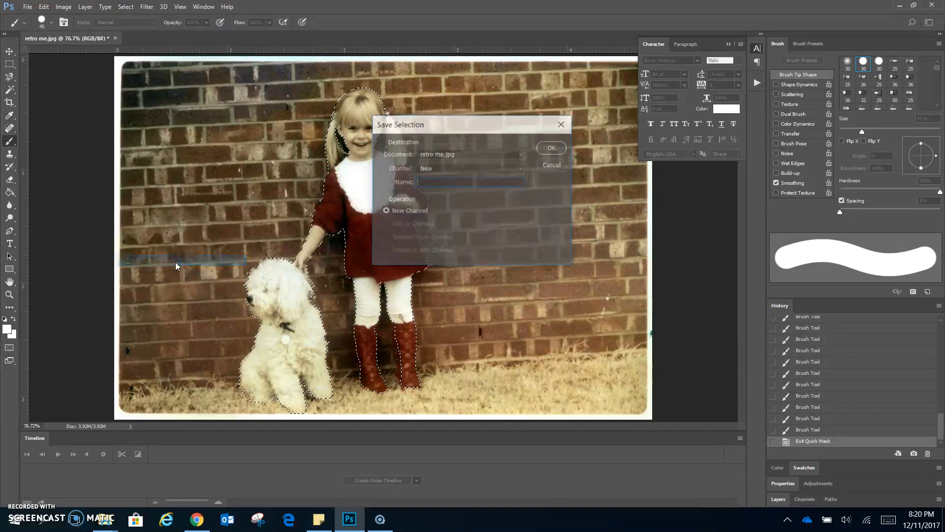
text(me and dog)
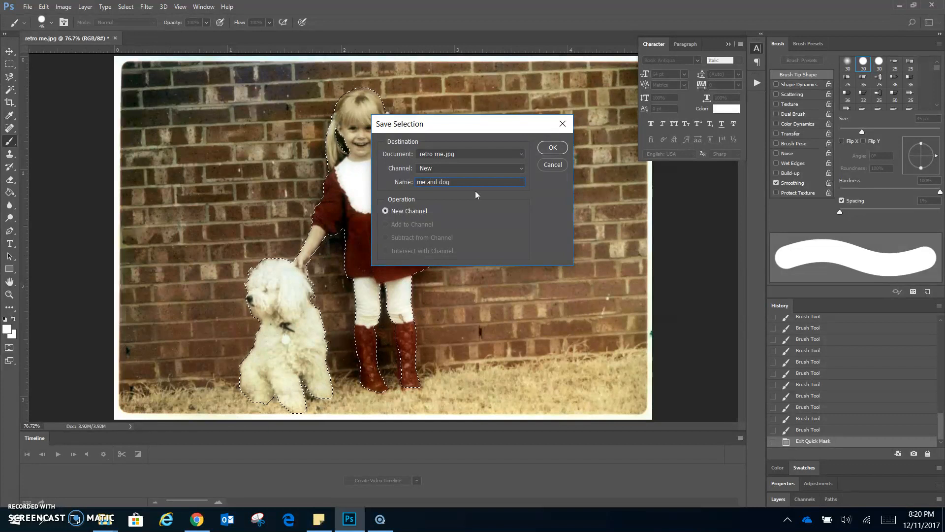
click(553, 148)
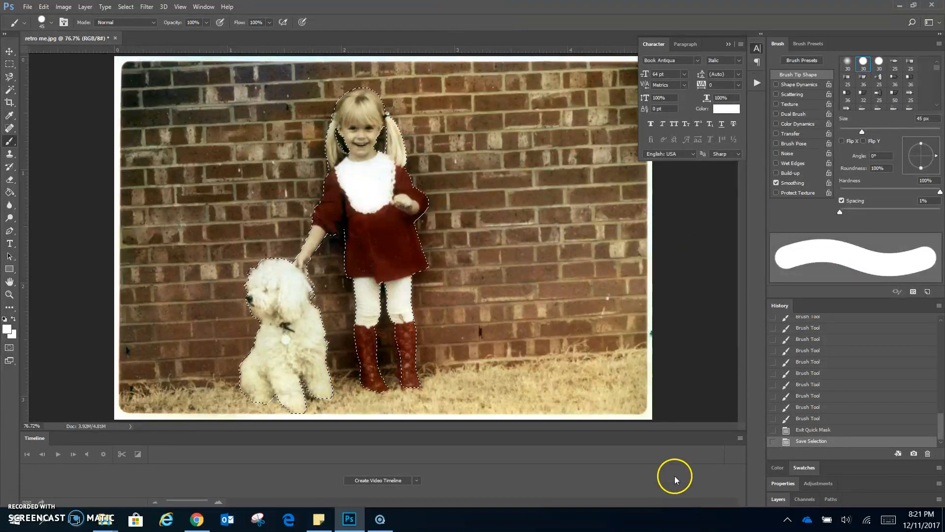
Copy the selected girl and dog onto a new layer and hide the Background layer.
click(781, 499)
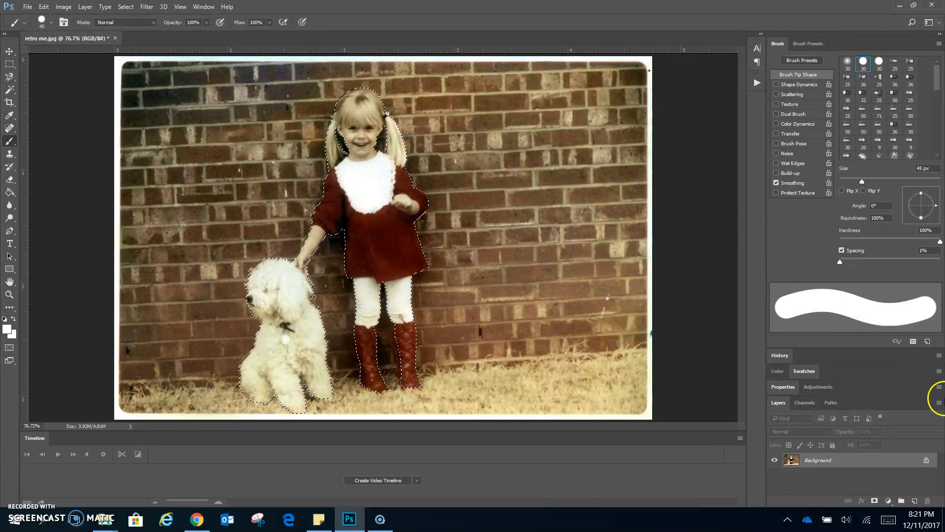
key(ctrl+j)
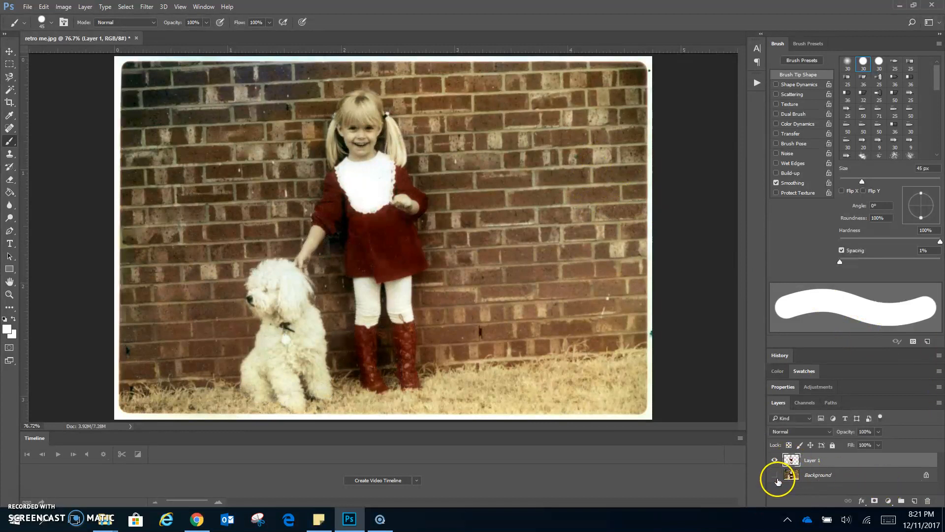
click(776, 476)
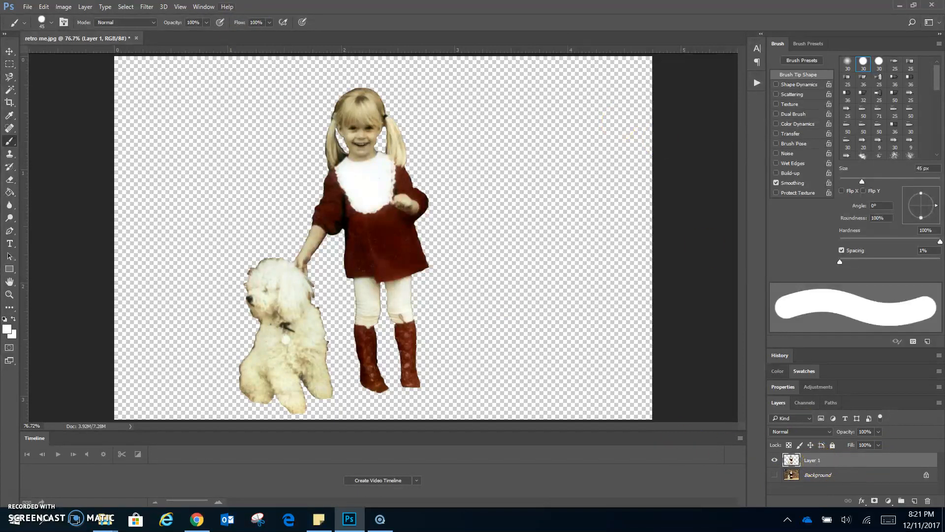
Start saving the document under a new name and choose the PS_Examples folder in OneDrive as its location.
click(28, 7)
click(38, 146)
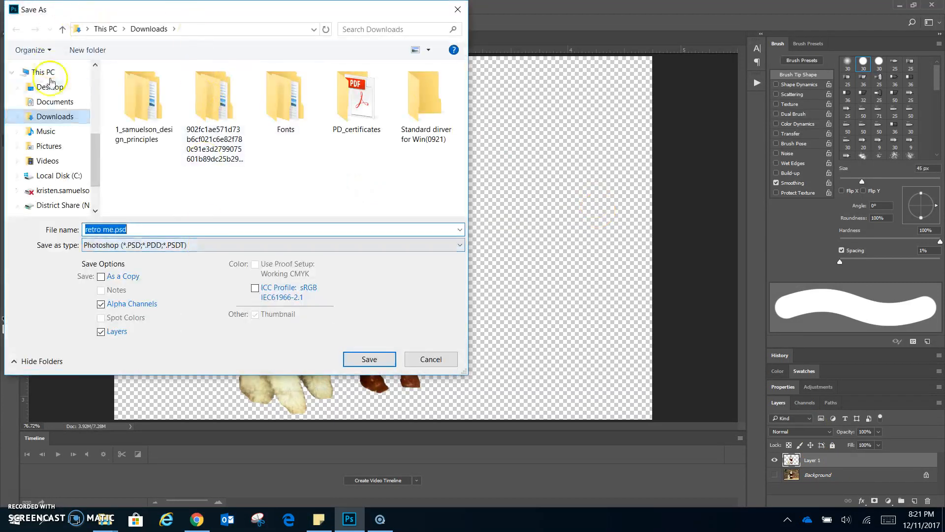
click(58, 88)
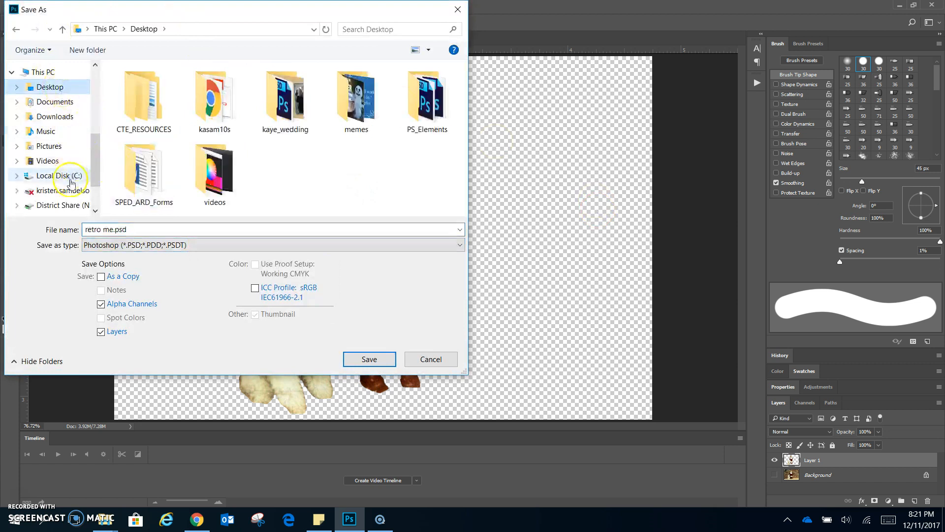
scroll(96, 167, down, 2)
scroll(96, 162, up, 4)
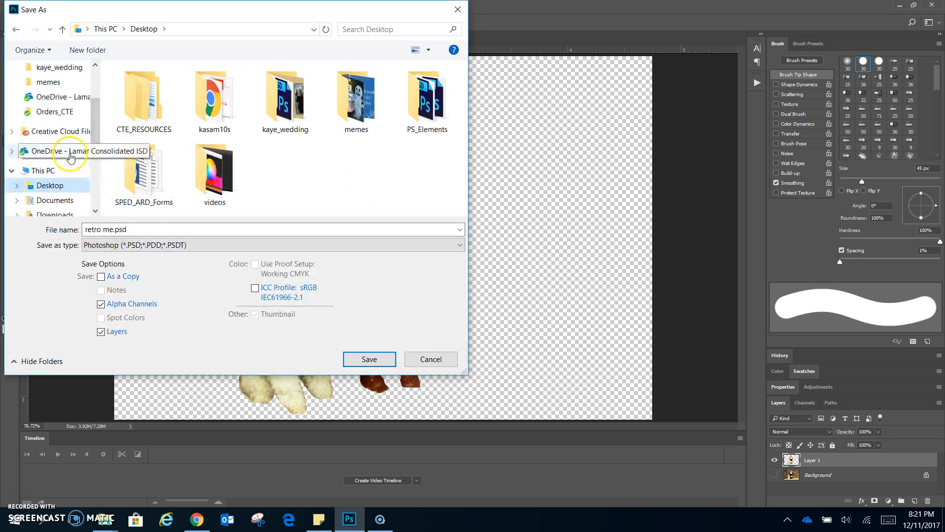
scroll(71, 158, up, 1)
click(58, 126)
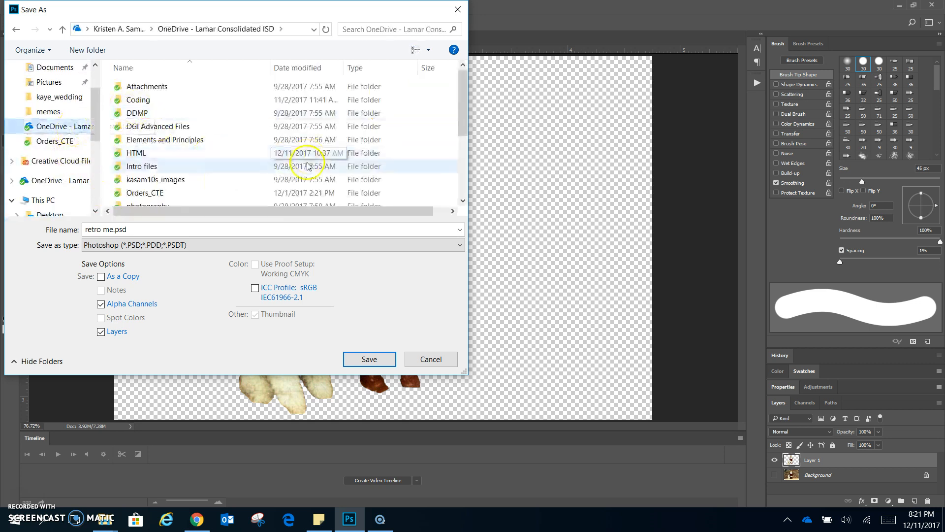
scroll(276, 165, down, 3)
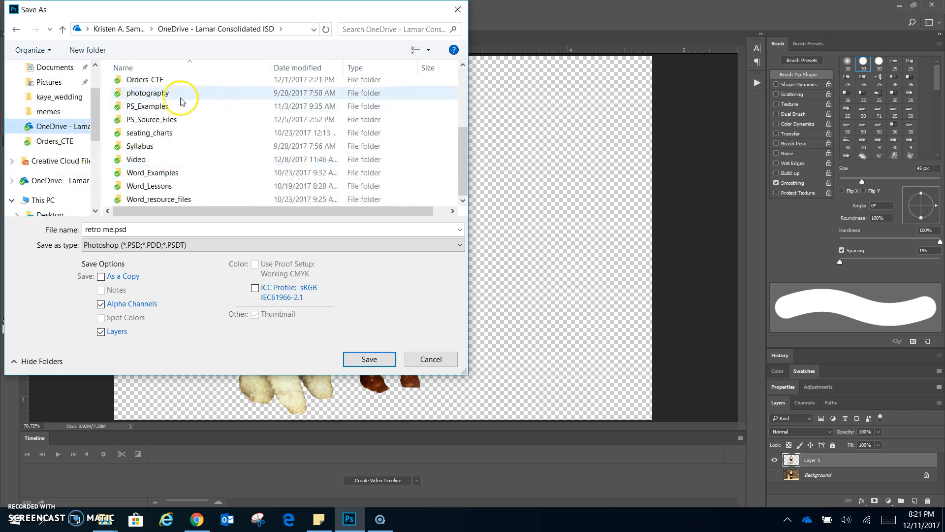
double_click(179, 106)
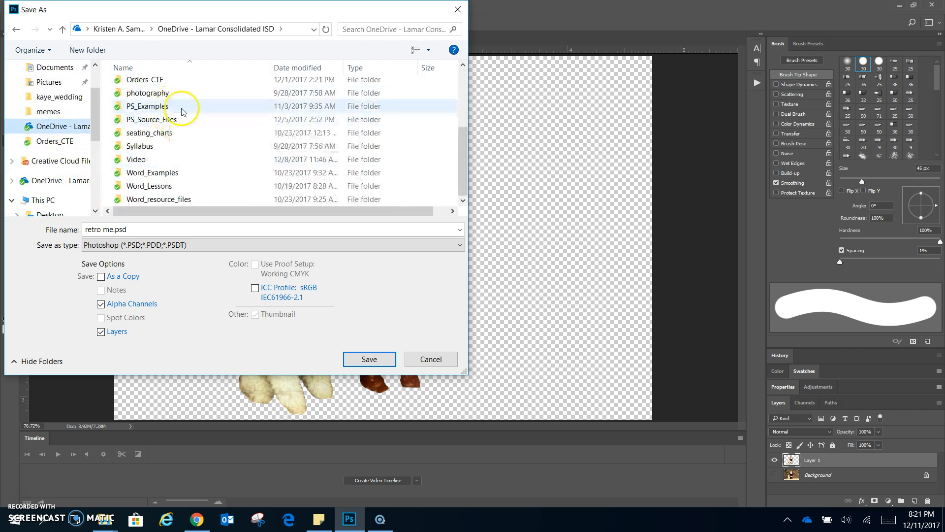
Name the file with the owner's first name followed by "_selection" and save it as a Photoshop PSD with Maximize Compatibility.
click(124, 229)
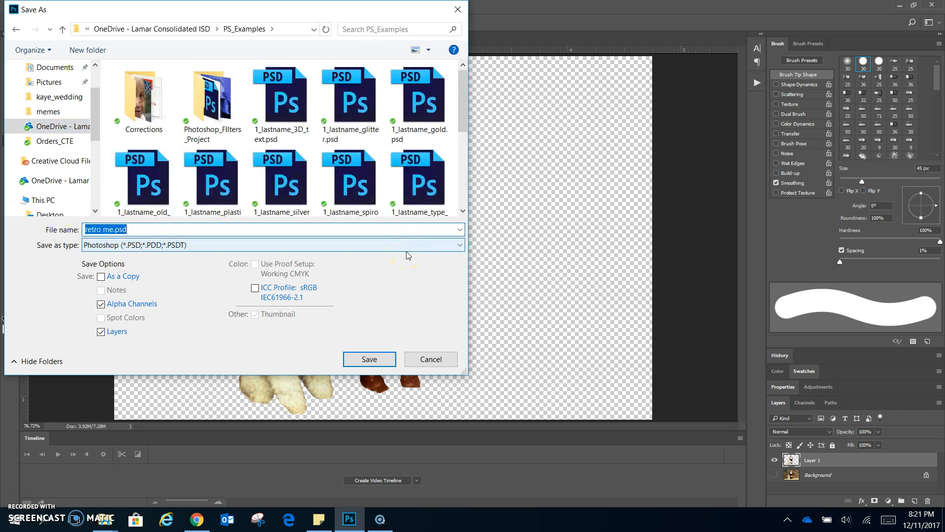
text(Kristen_sel)
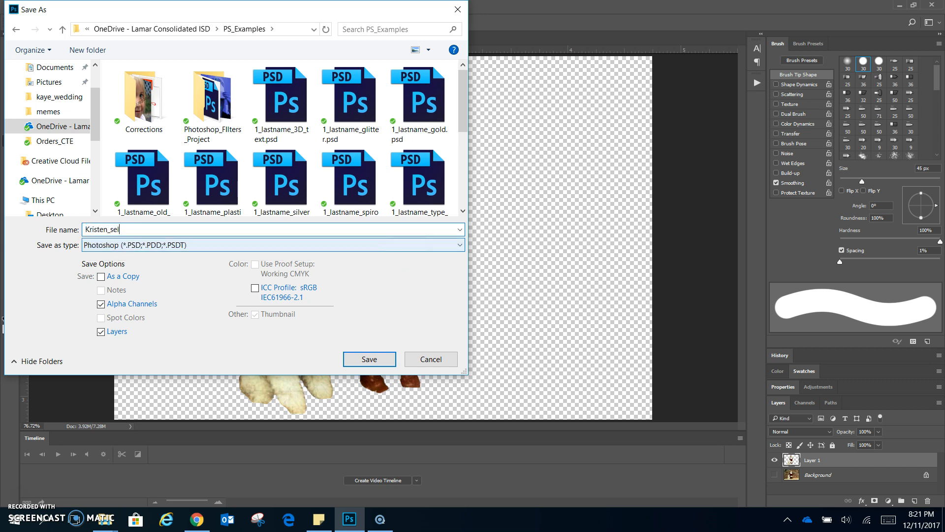
key(Return)
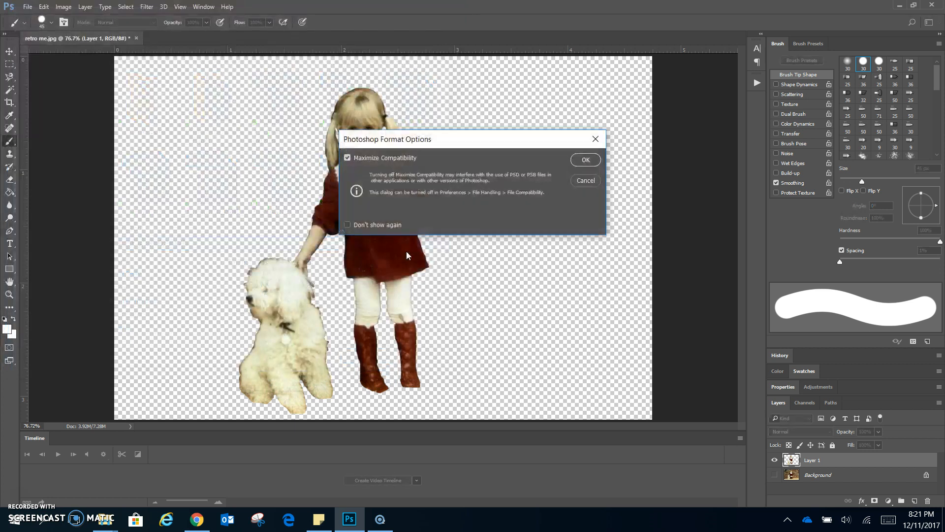
click(587, 160)
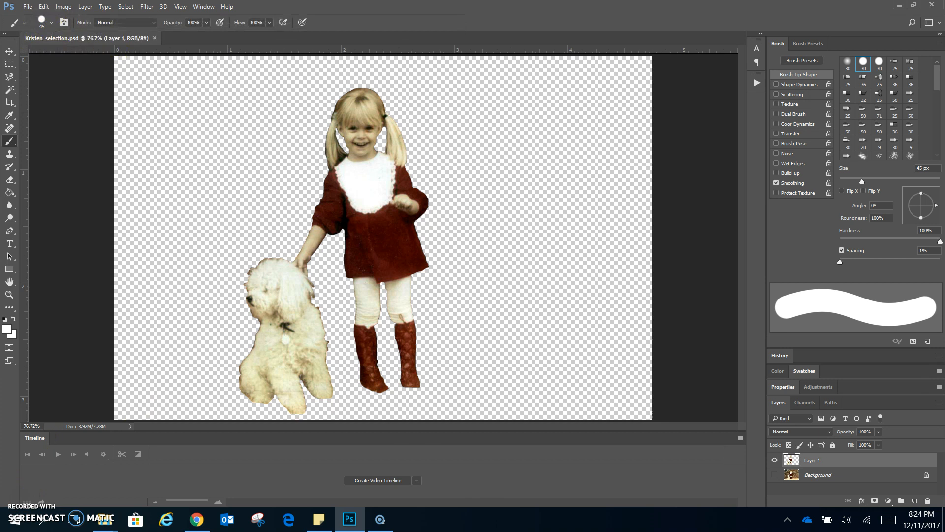
Create a new 1000 x 1000 pixel document at 72 pixels/inch with black background contents.
click(28, 7)
click(570, 159)
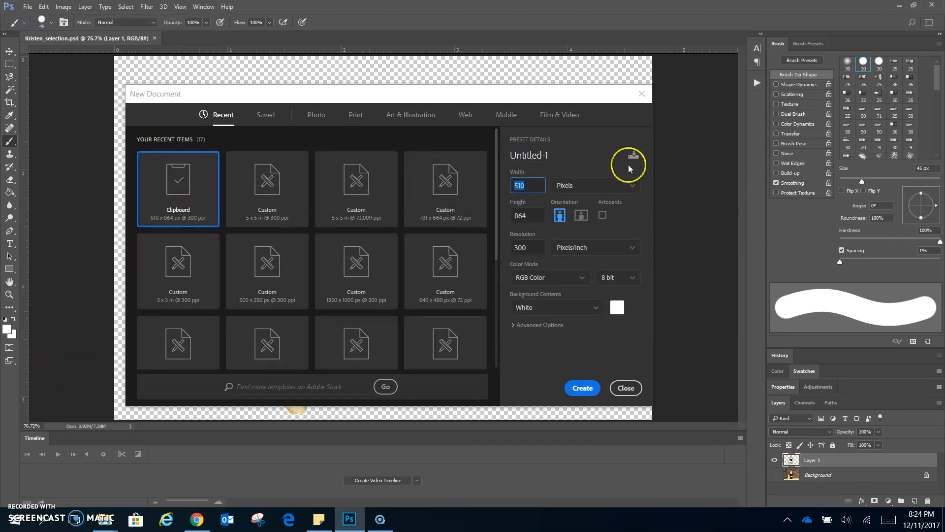
click(589, 185)
click(587, 207)
double_click(536, 183)
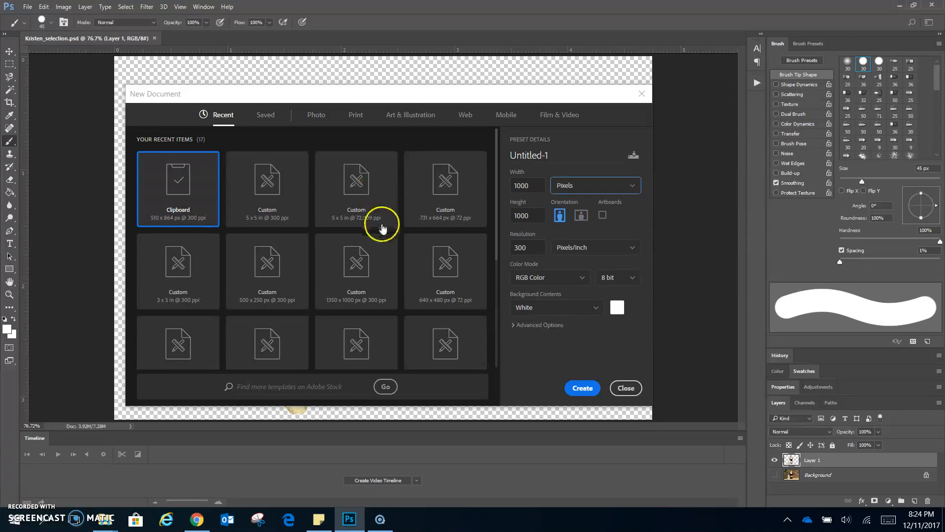
key(Tab)
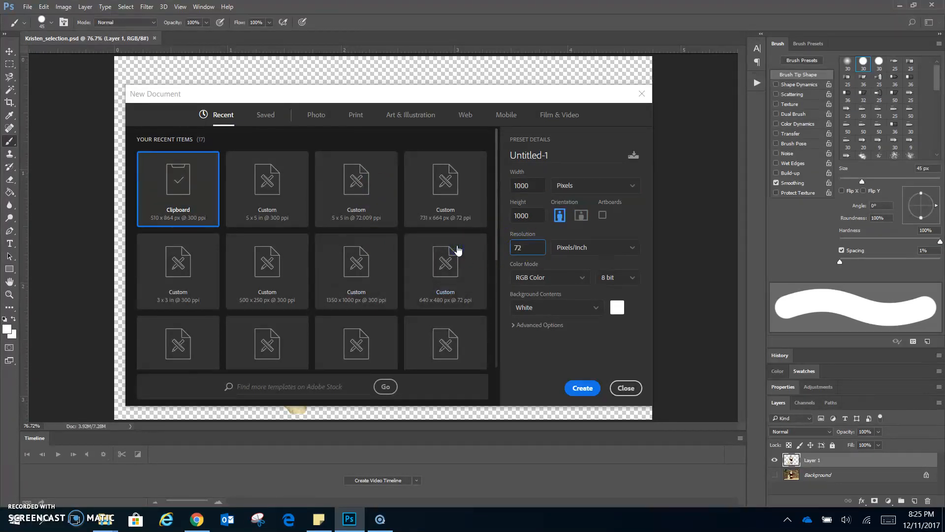
click(595, 308)
click(534, 339)
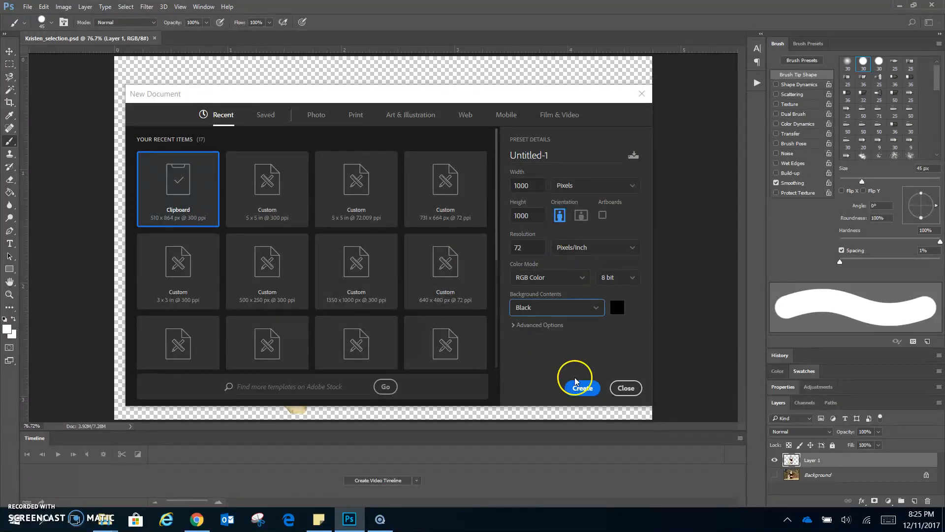
click(583, 389)
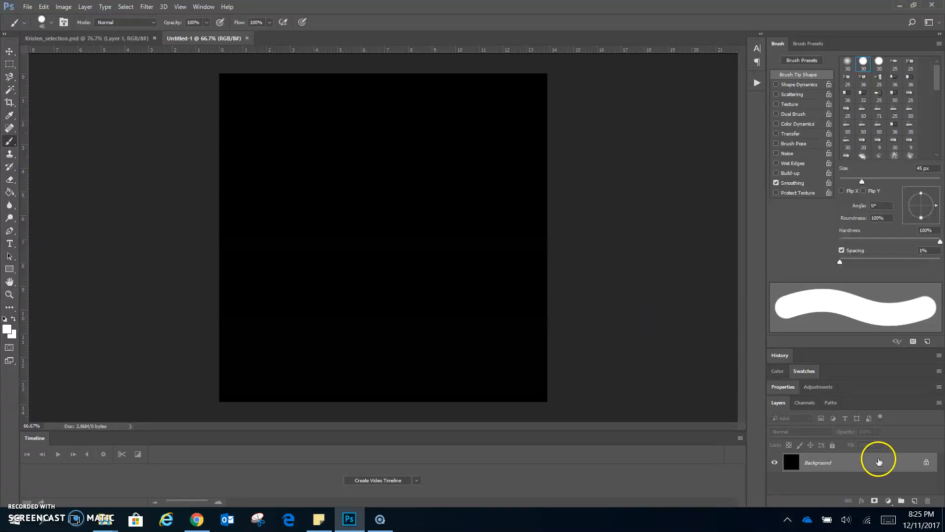
Convert the black Background into a regular layer named "globe".
double_click(899, 465)
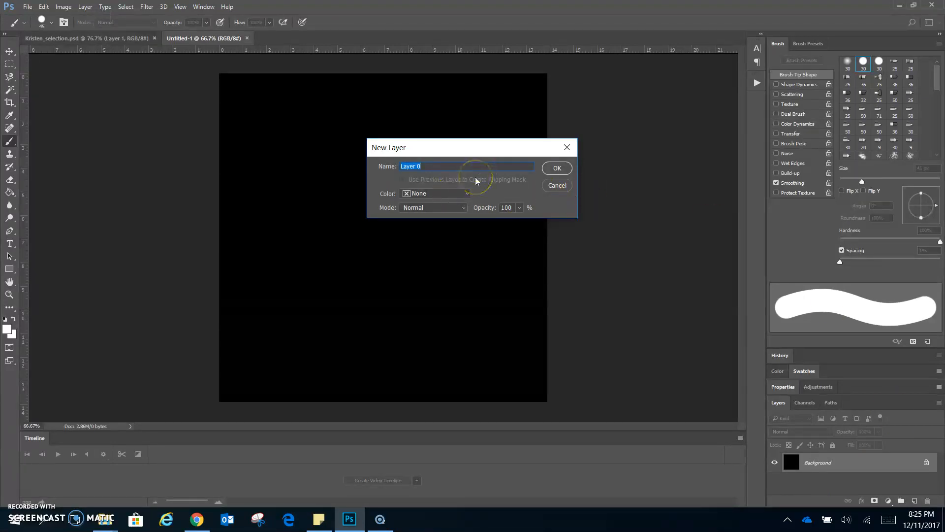
text(globe)
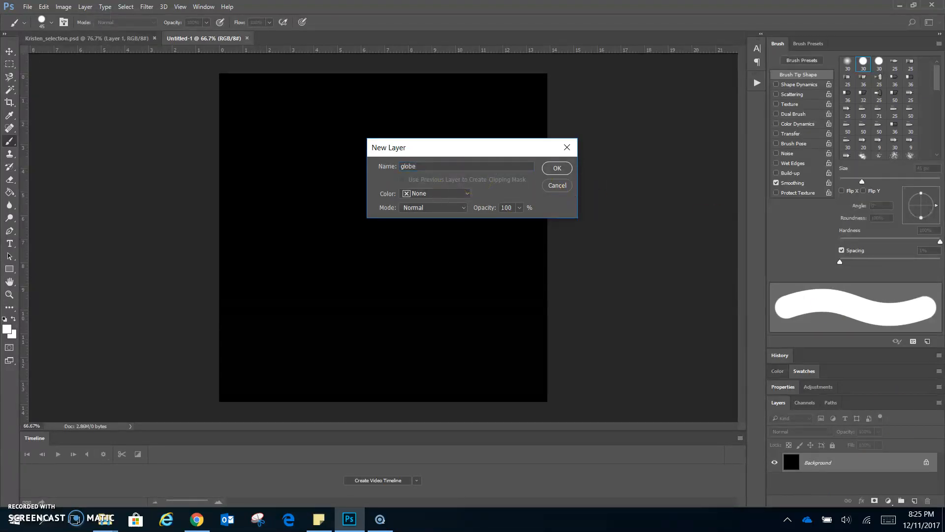
key(Return)
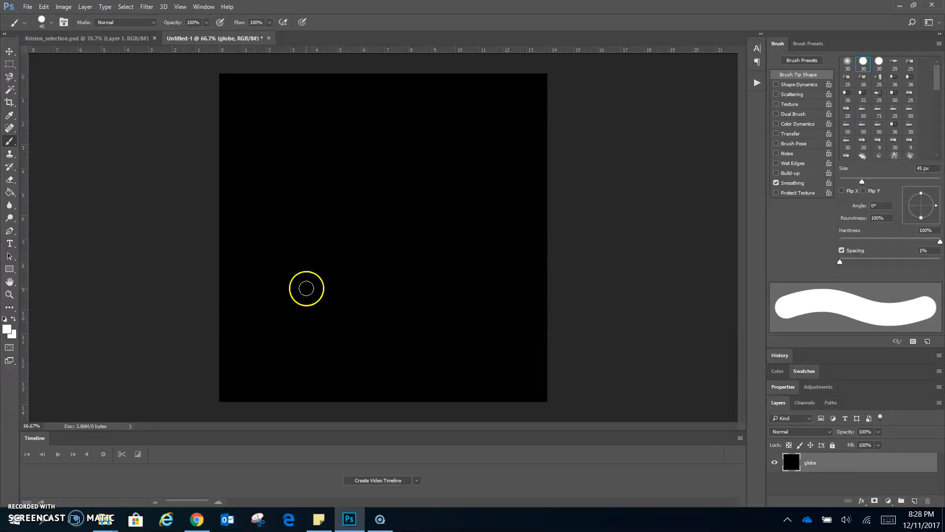
Render a 50-300mm Zoom lens flare at 75% brightness on the black globe layer.
click(9, 51)
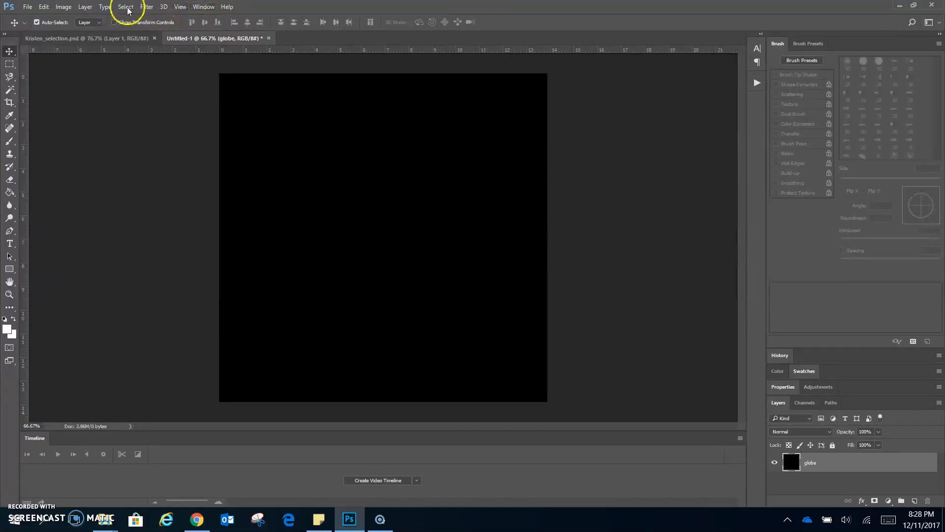
click(147, 9)
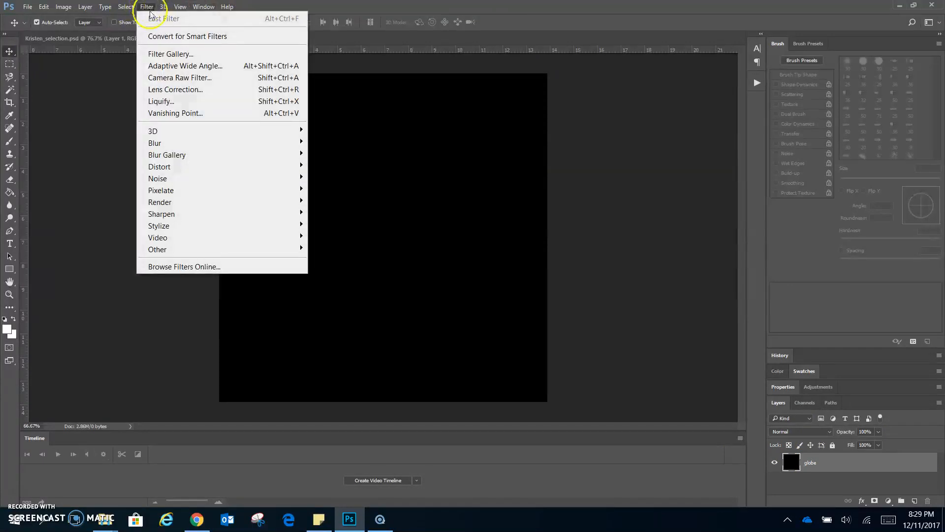
mouse_move(159, 201)
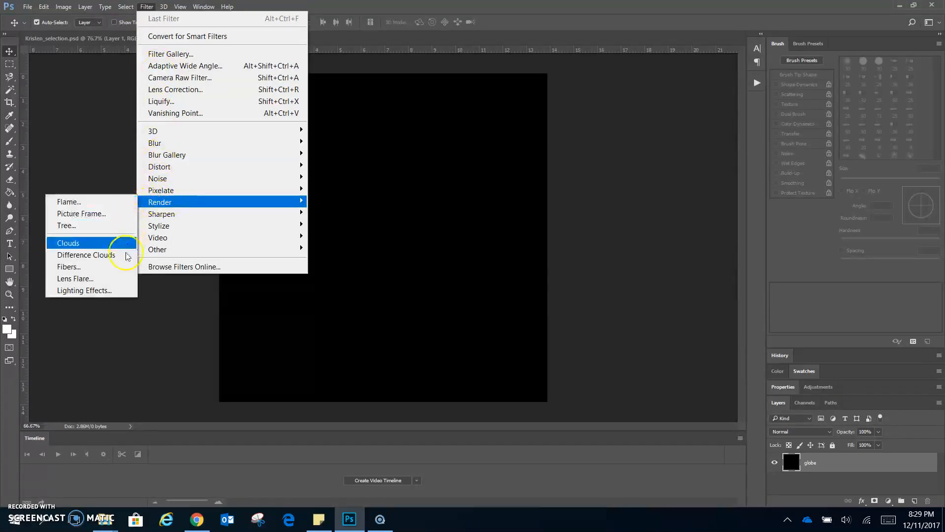
click(118, 278)
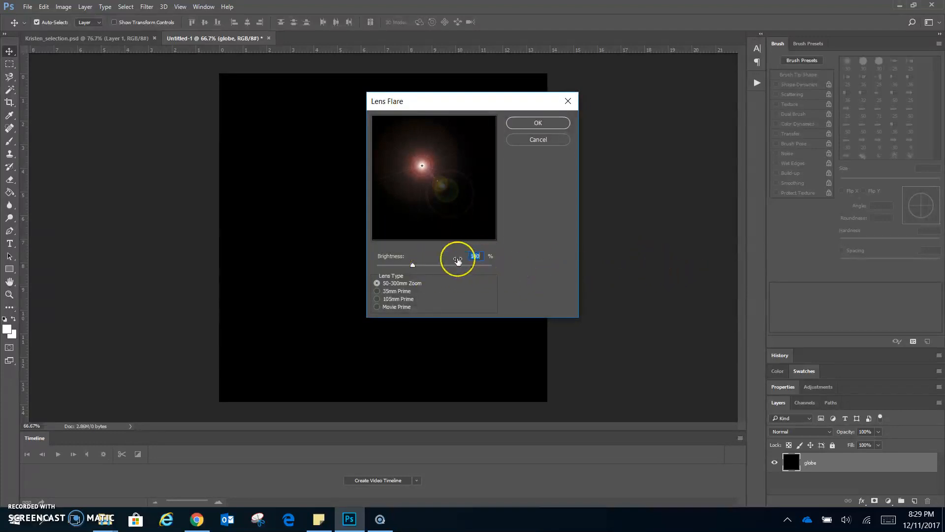
text(75)
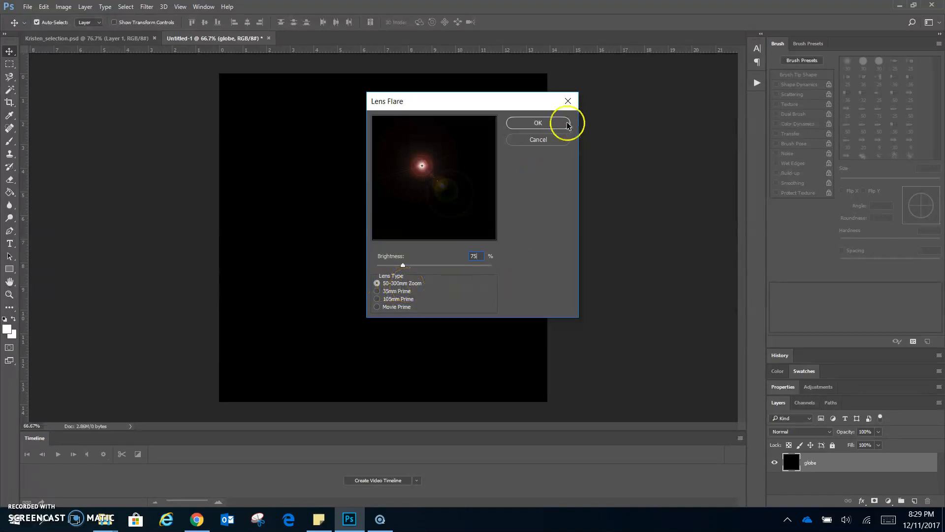
click(551, 123)
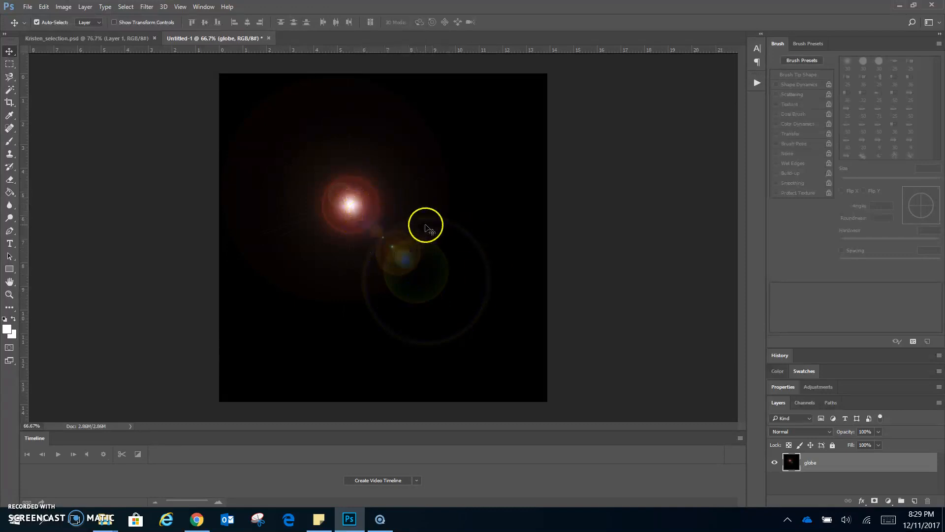
Distort the lens flare with the Polar Coordinates filter set to Polar to Rectangular.
click(145, 7)
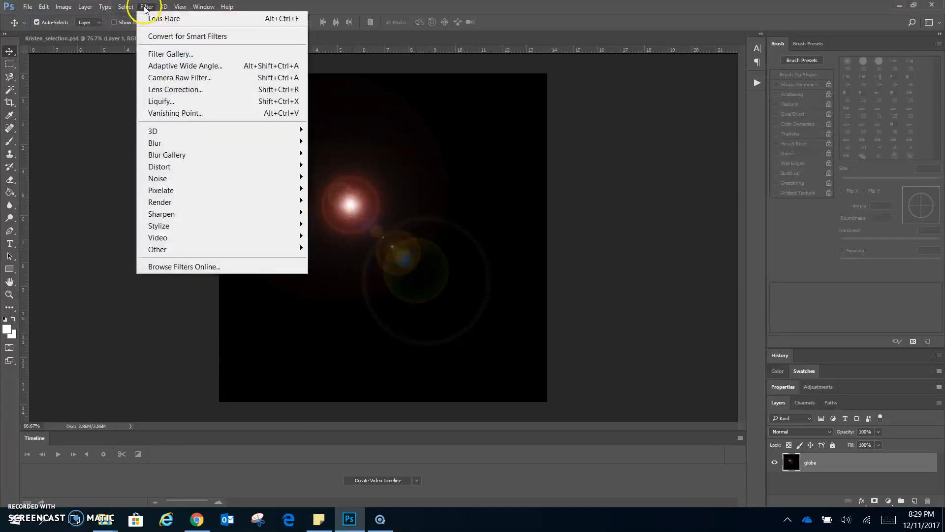
mouse_move(274, 168)
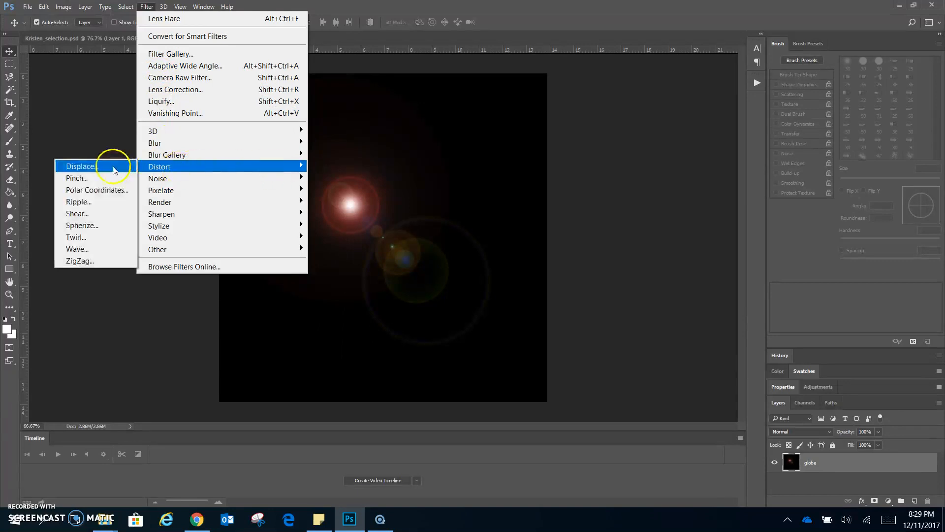
click(109, 191)
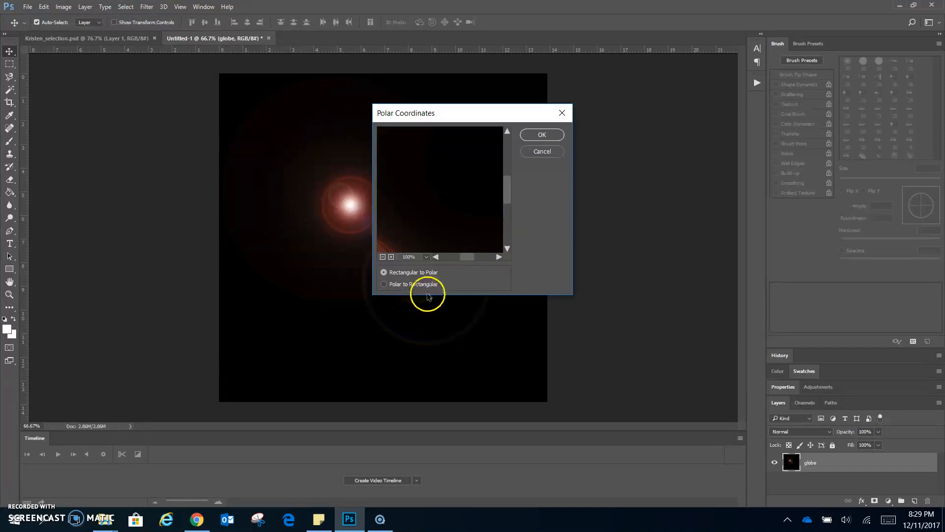
click(412, 283)
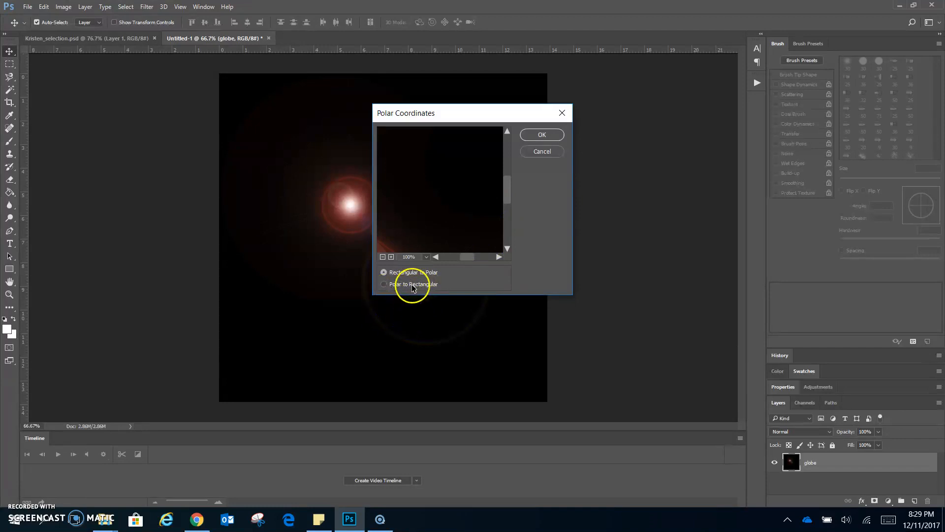
click(542, 134)
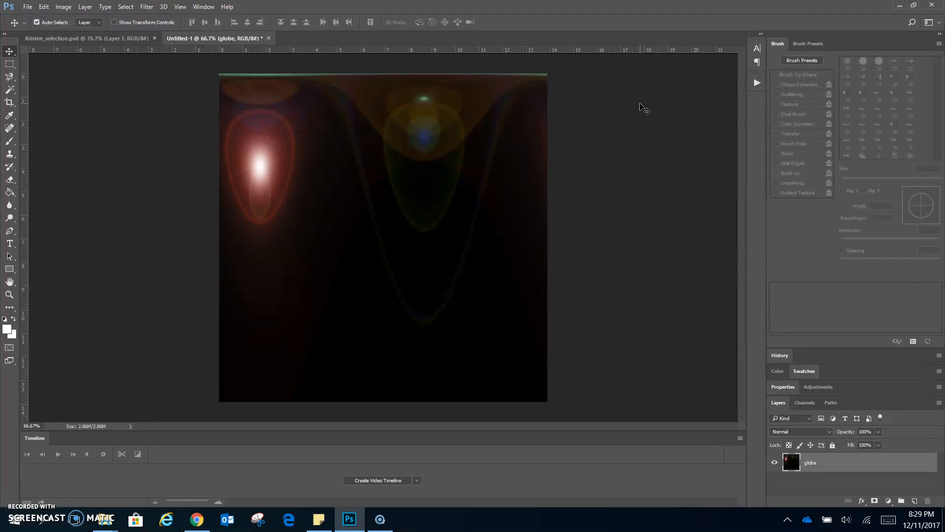
click(596, 71)
Flip the distorted globe layer vertically.
click(43, 7)
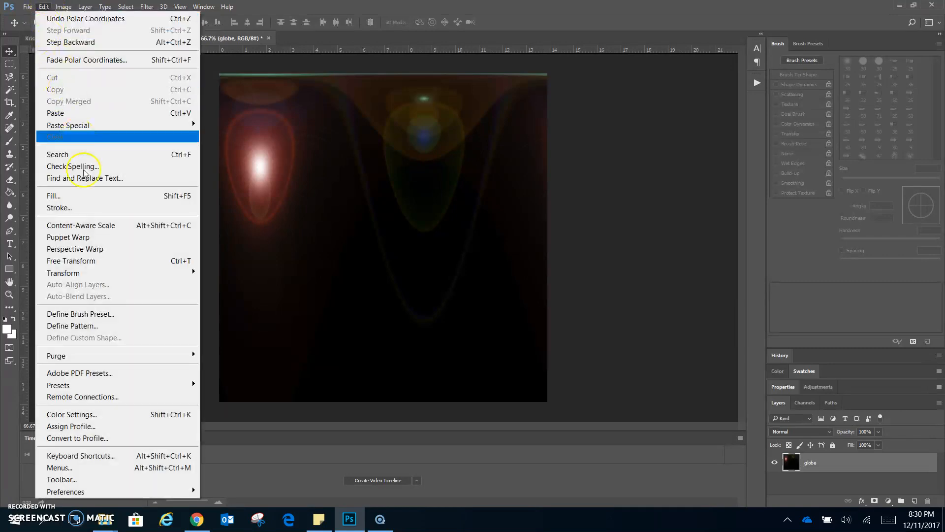
mouse_move(110, 274)
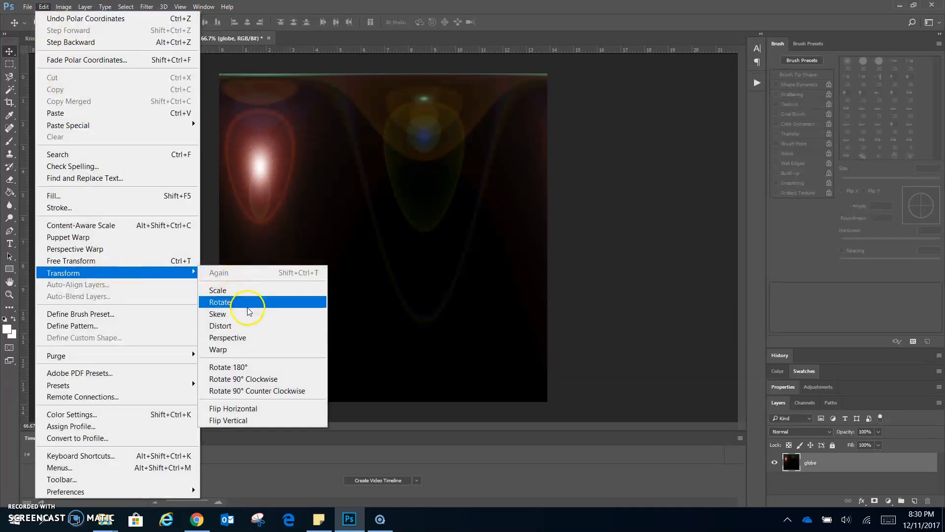
click(272, 420)
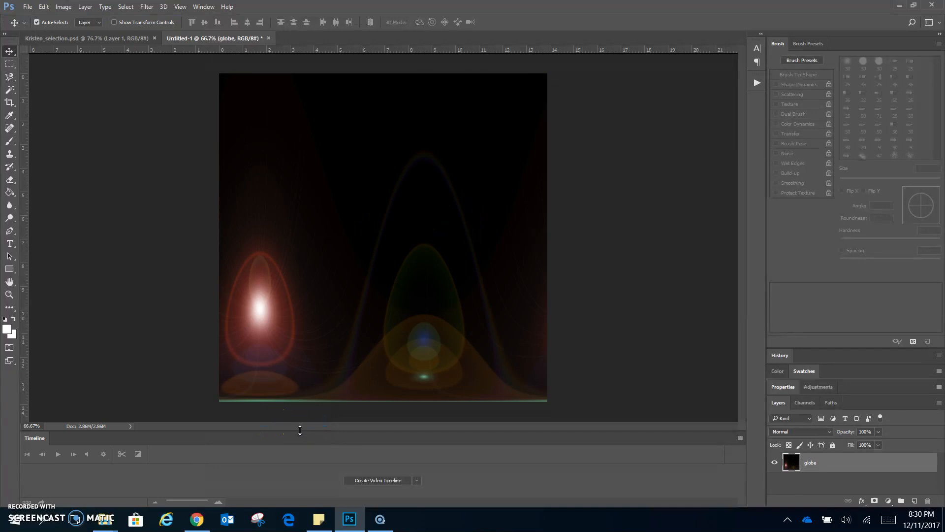
Wrap the flipped flare into a sphere with the Polar Coordinates filter set to Rectangular to Polar.
click(146, 7)
mouse_move(162, 168)
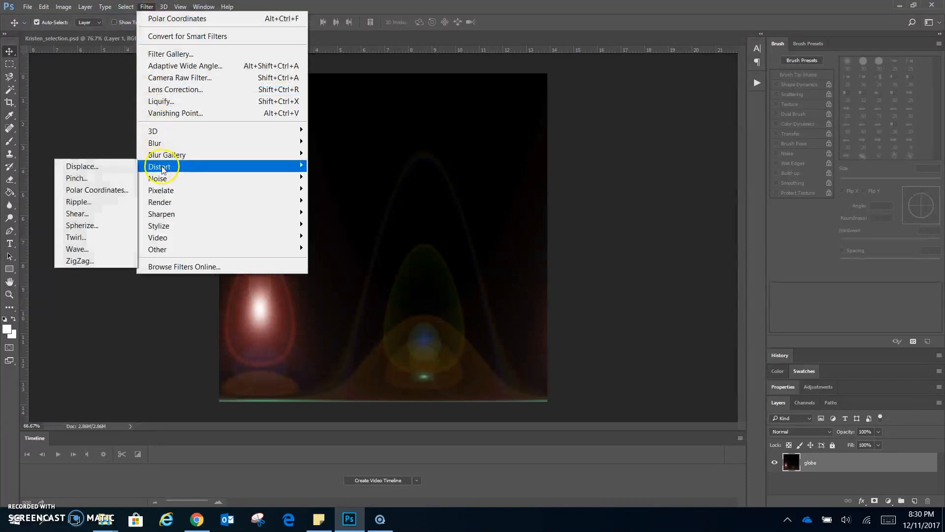
click(98, 189)
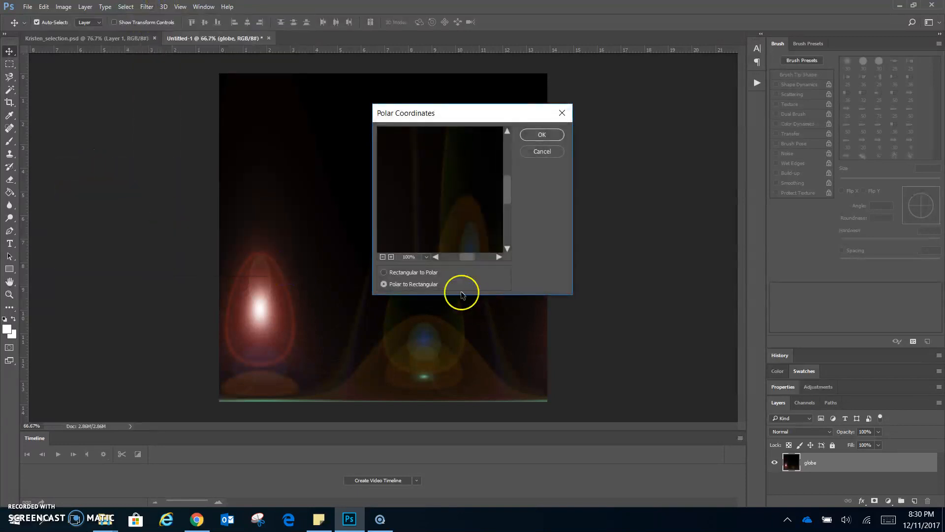
click(398, 273)
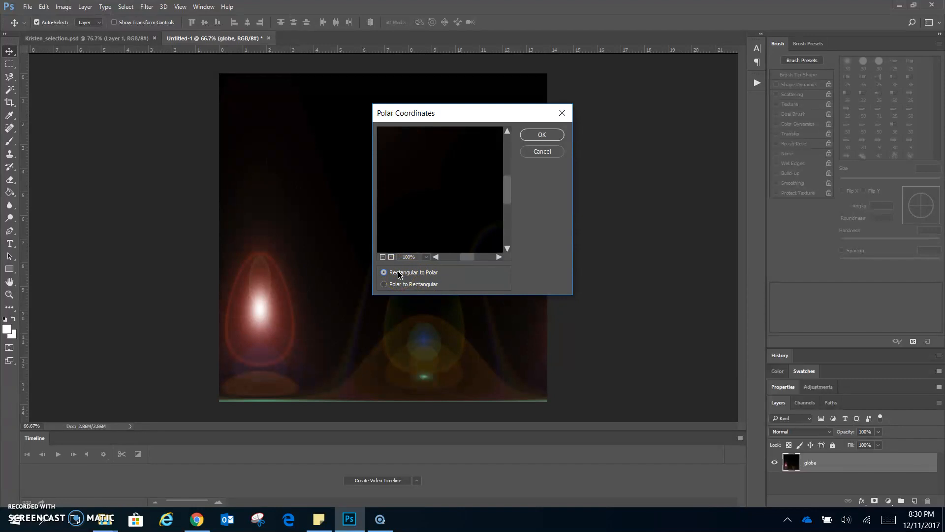
click(540, 136)
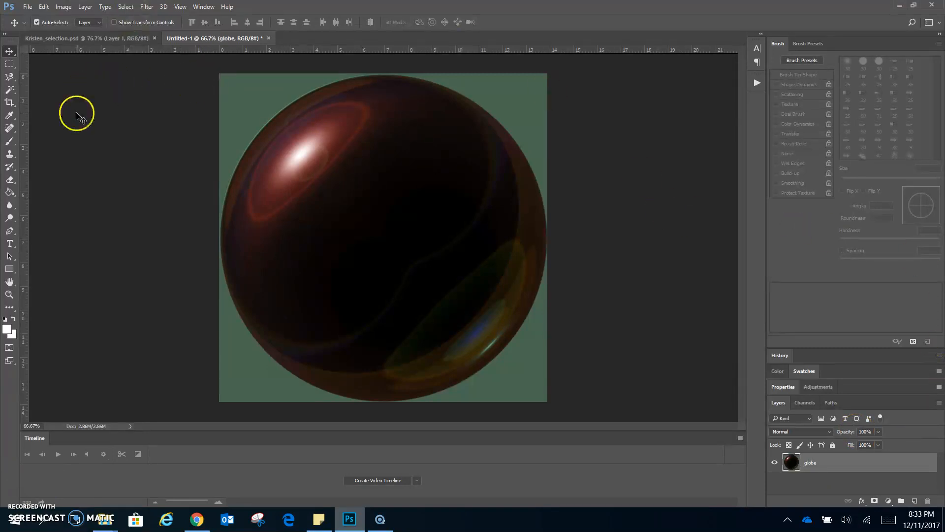
Select the green corners around the sphere with the Magic Wand, using tolerance 50, Anti-alias, Contiguous and add-to-selection mode.
click(10, 90)
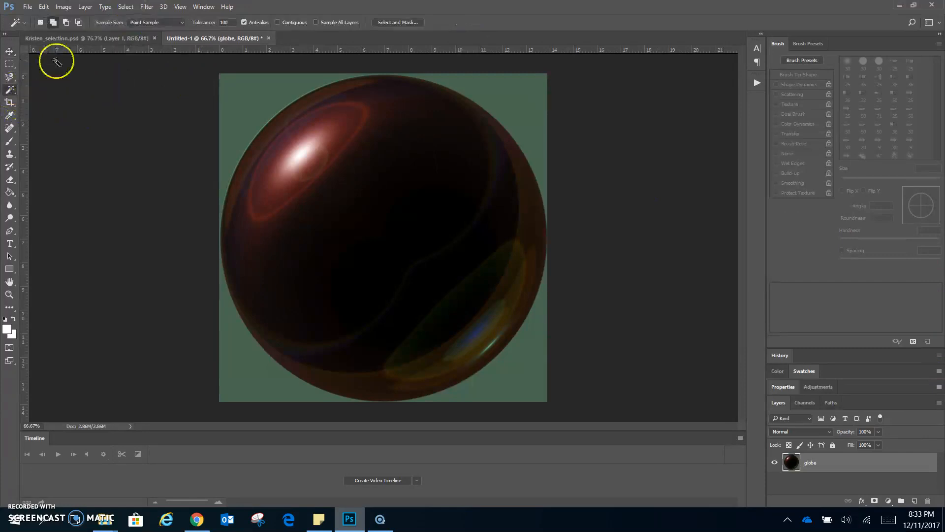
click(228, 23)
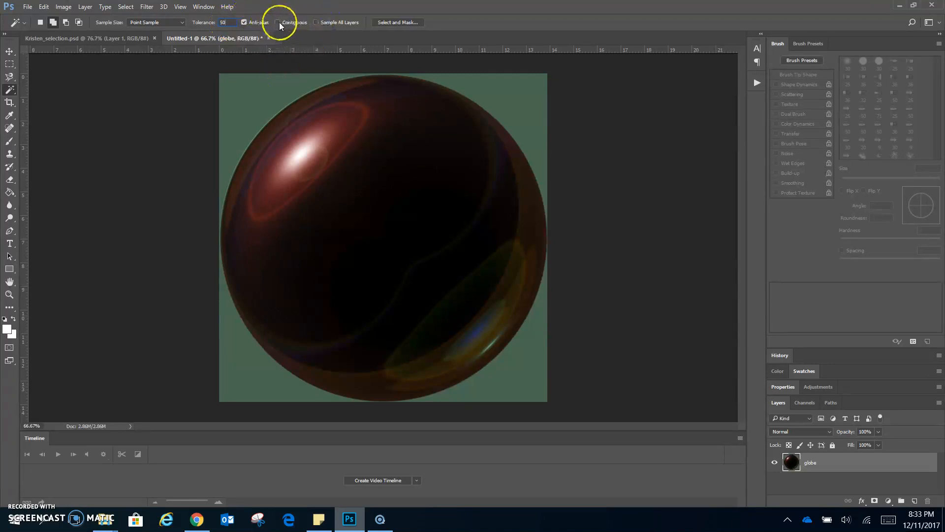
click(264, 94)
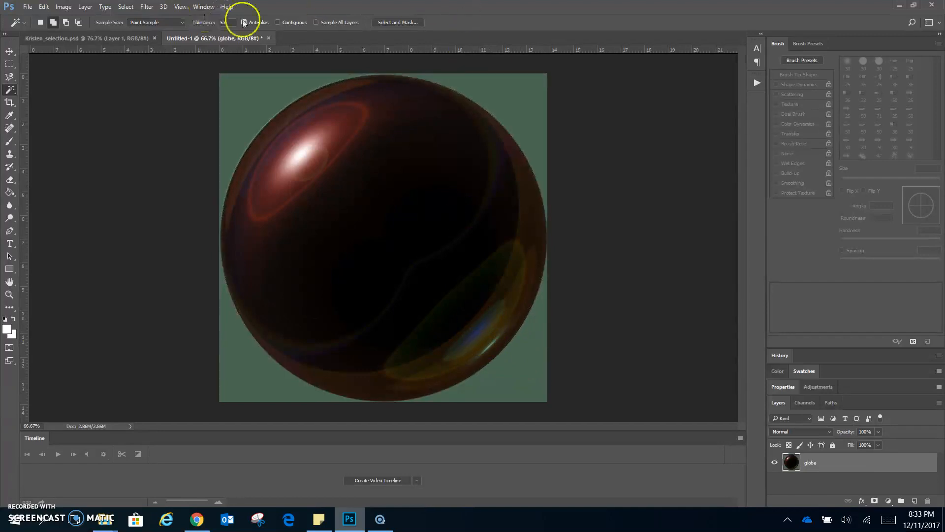
click(277, 22)
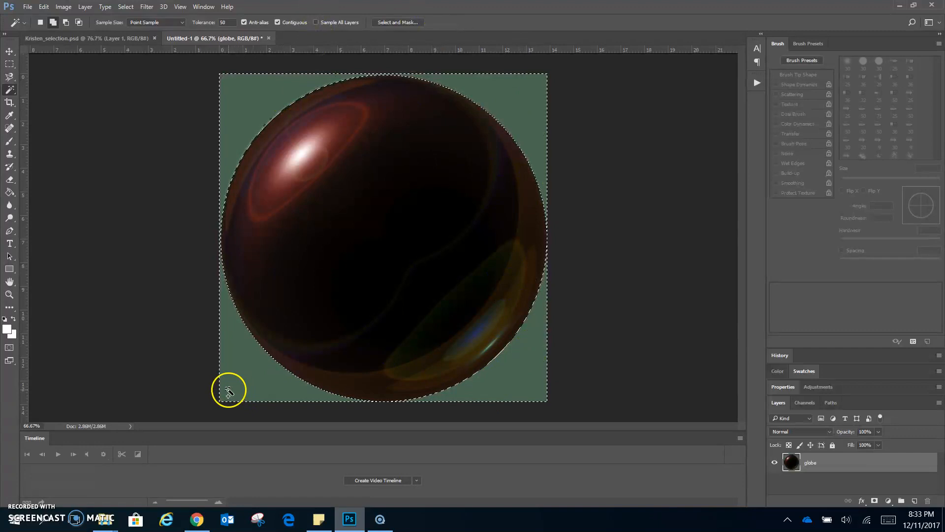
click(53, 23)
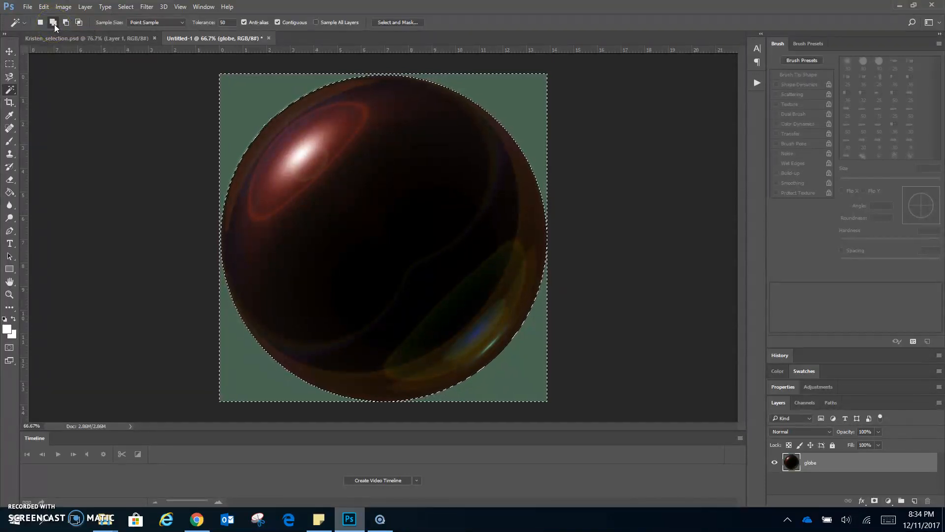
Invert the selection so that it covers the sphere instead of the green corners.
click(125, 6)
click(126, 7)
click(125, 7)
click(136, 54)
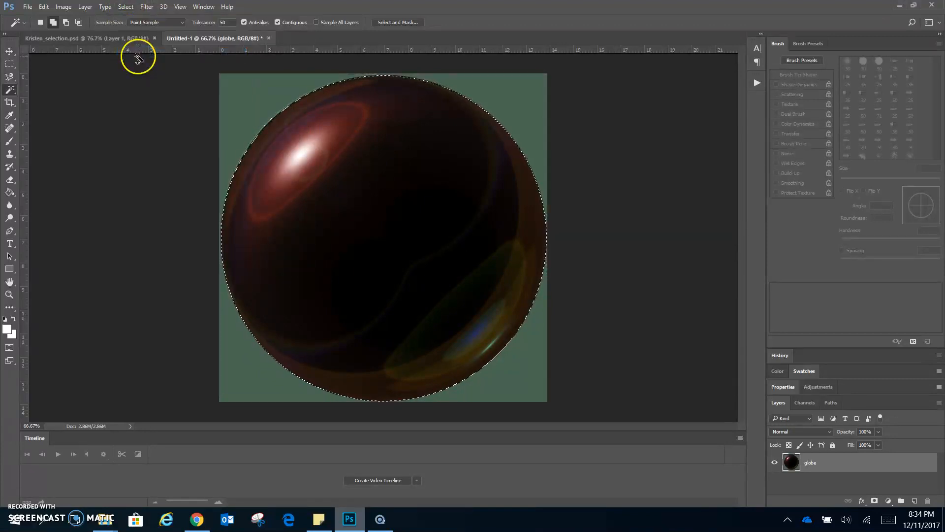
Save the sphere selection as a new channel named "globe".
click(125, 6)
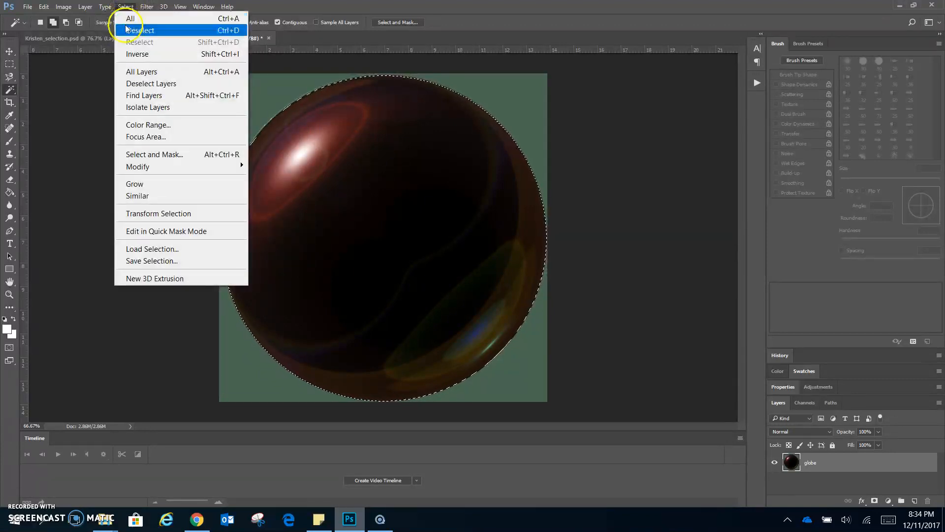
click(150, 262)
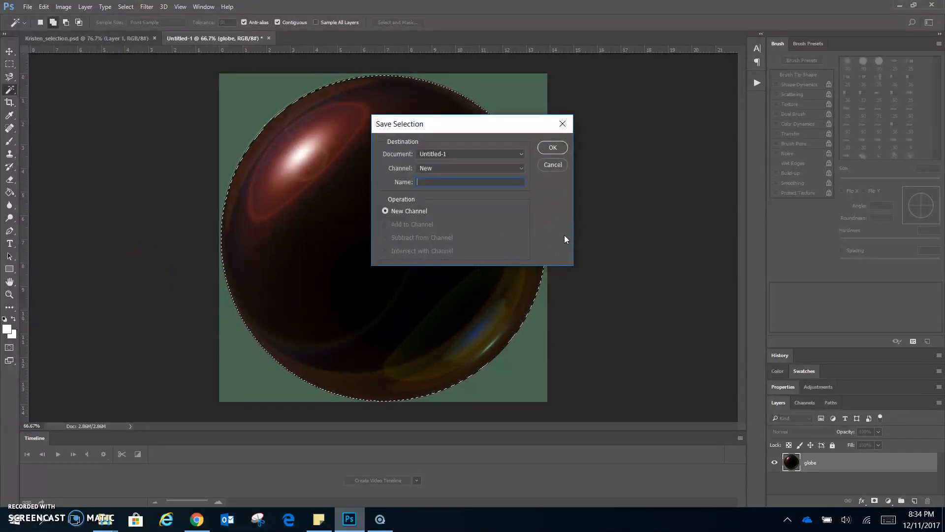
text(globe)
key(Return)
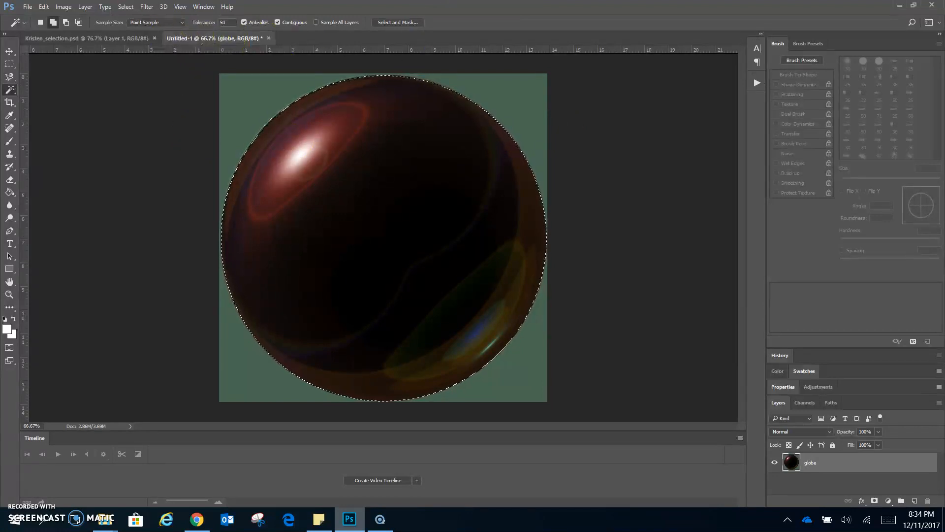
Save the document in PS_Examples as a Maximize Compatibility PSD named "1_", the owner's last name and "_snowglobe".
click(29, 7)
click(96, 146)
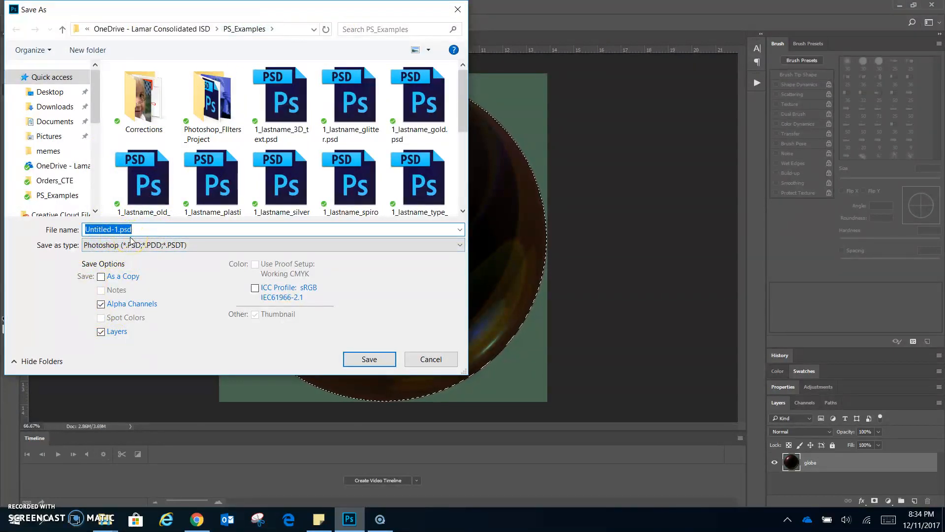
text(1_)
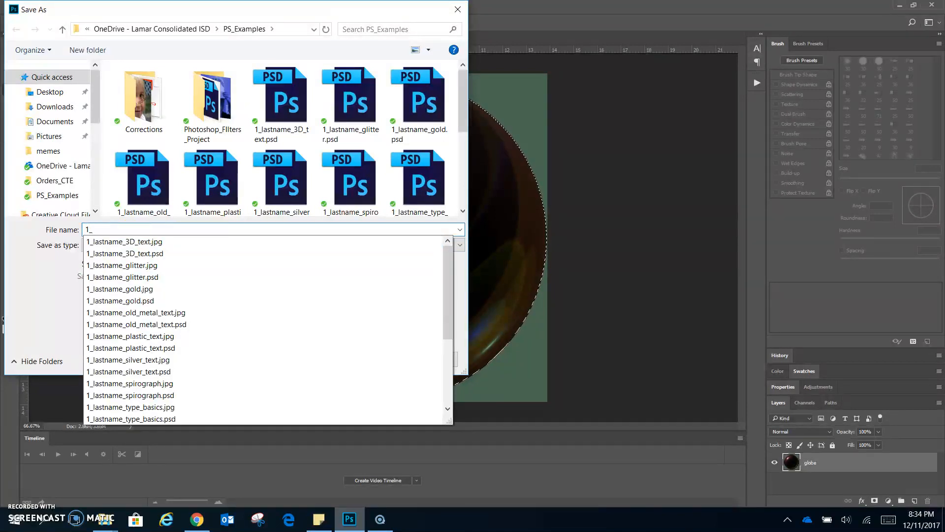
text(last)
key(BackSpace)
key(BackSpace)
text(samuelson)
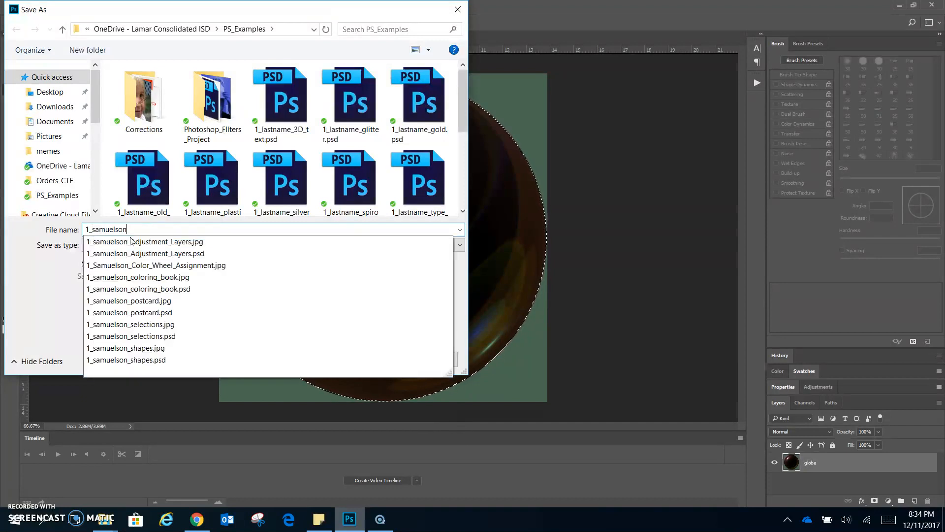
text(_snowglobe)
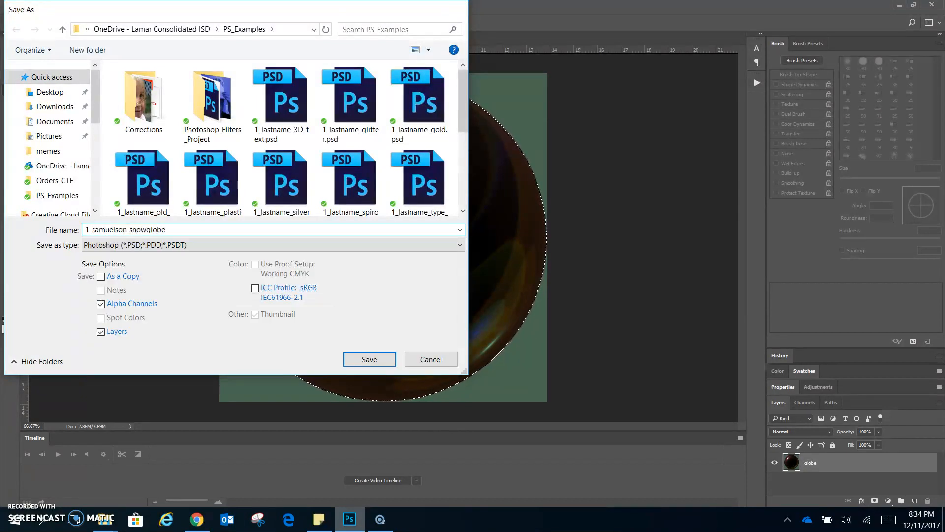
key(Return)
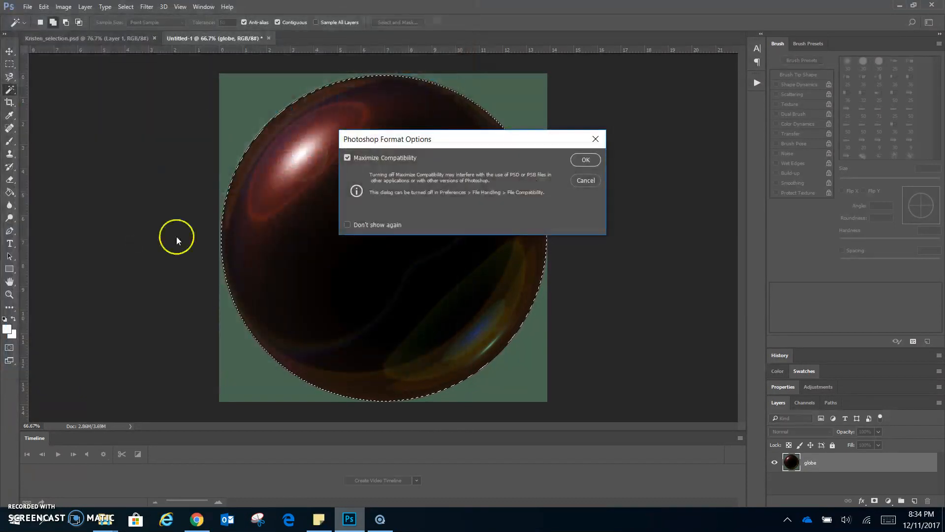
click(586, 160)
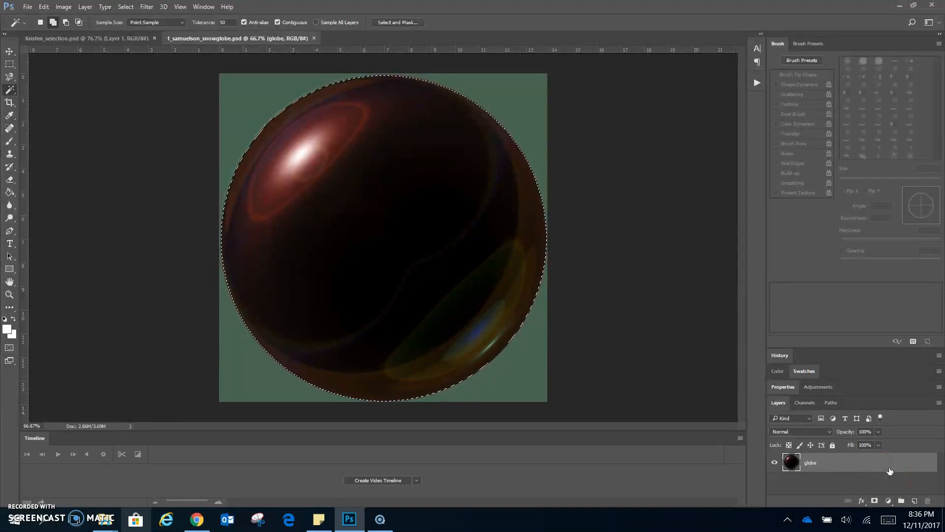
Copy the selected sphere onto its own layer and add an empty layer between it and the globe layer.
key(ctrl+j)
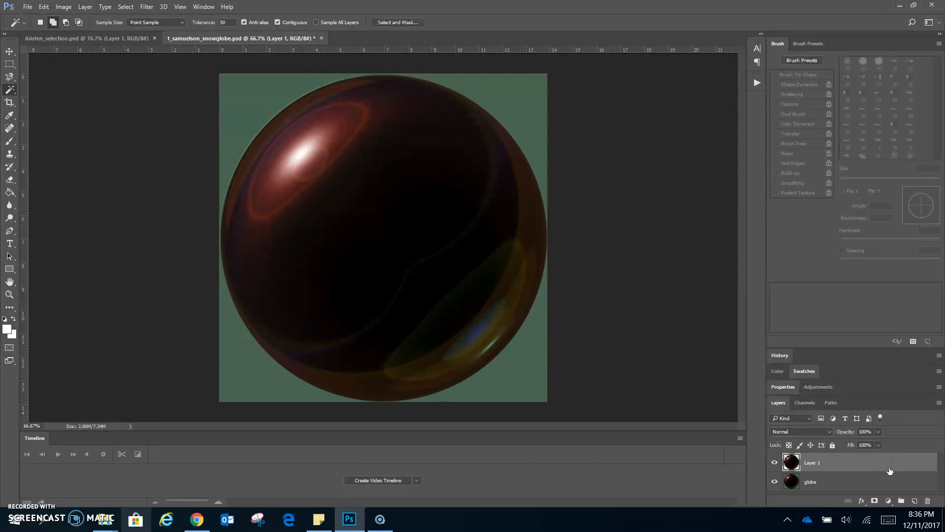
click(818, 485)
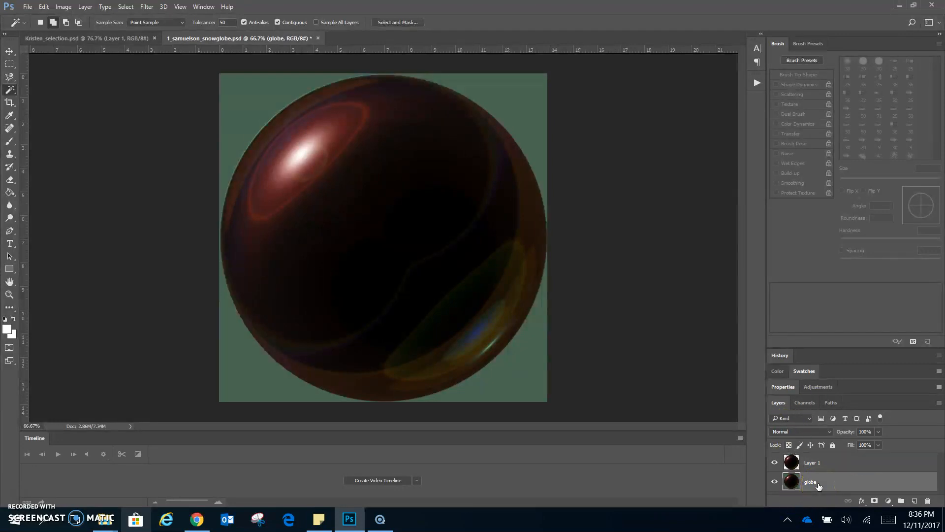
click(915, 501)
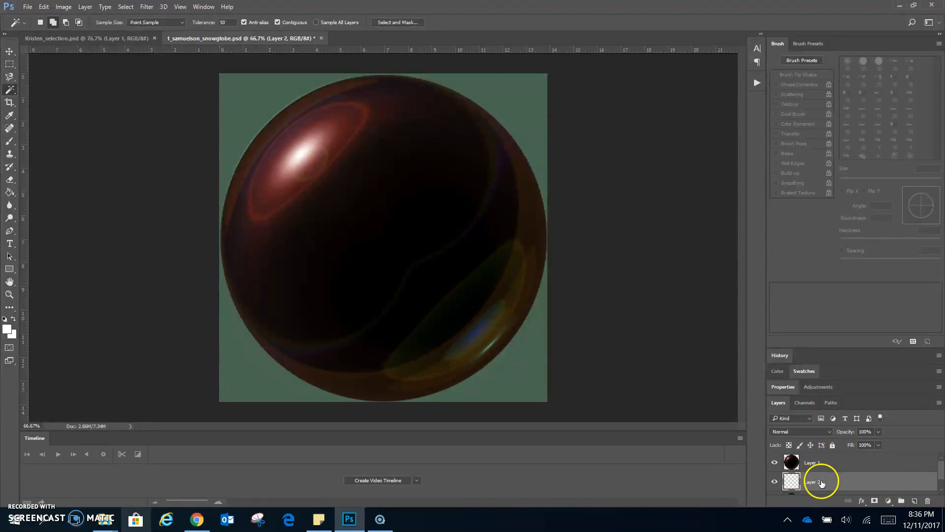
Fill the empty layer beneath the copied sphere with the black foreground color.
click(777, 43)
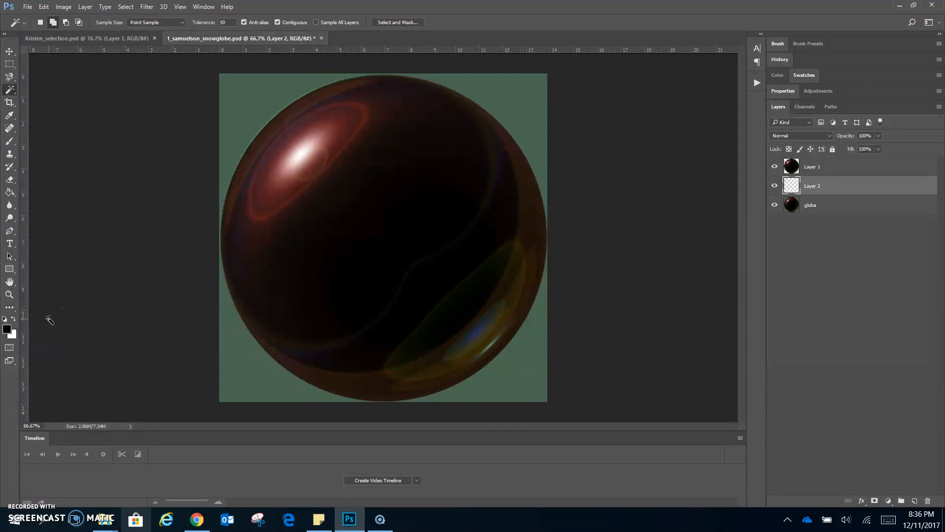
key(ctrl+BackSpace)
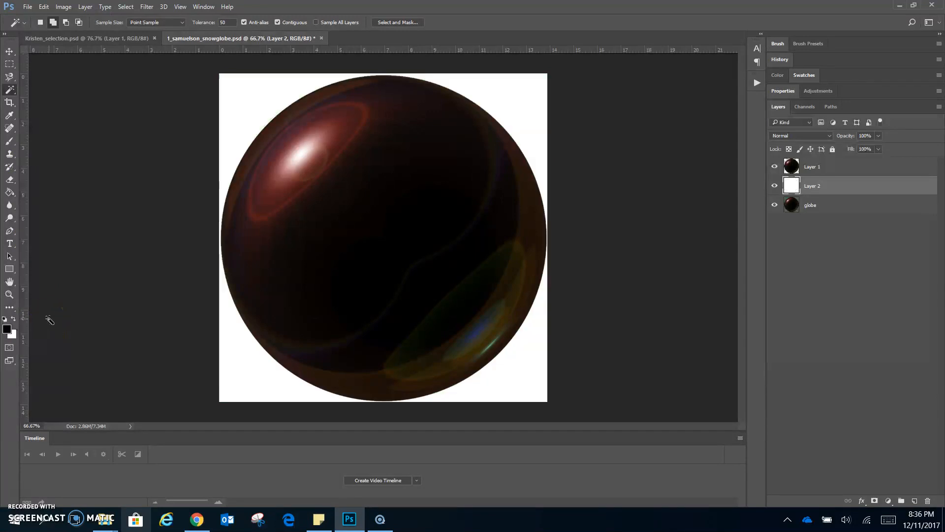
key(ctrl+z)
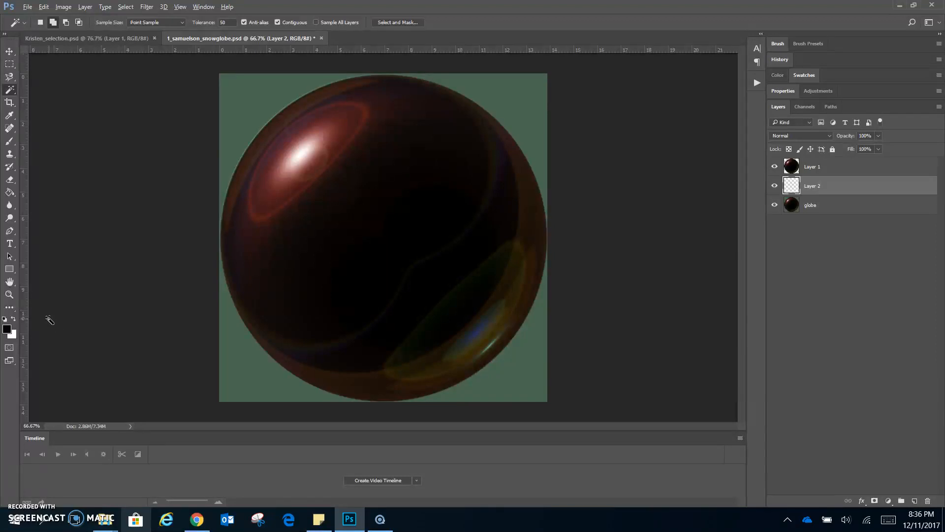
key(alt+BackSpace)
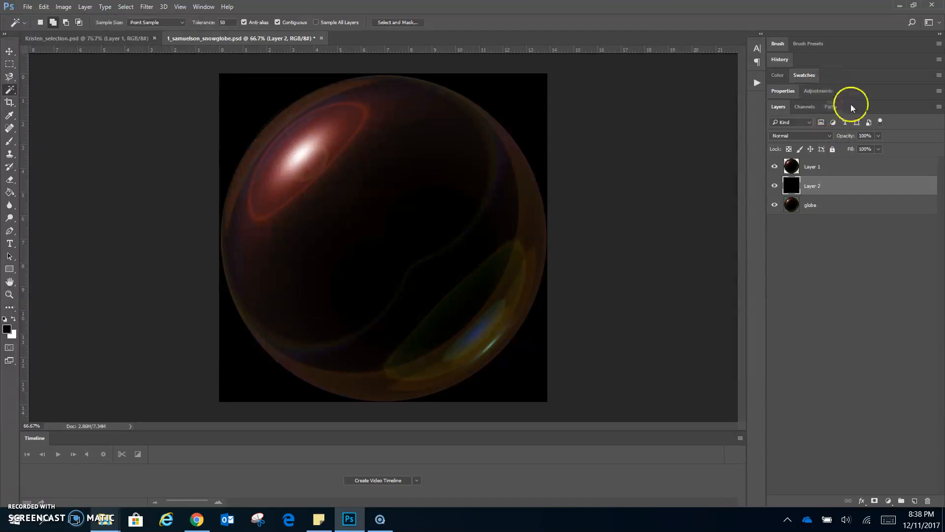
Load the RGB channel's bright areas as a selection and add a new layer named "highlights" above the copied sphere.
click(807, 106)
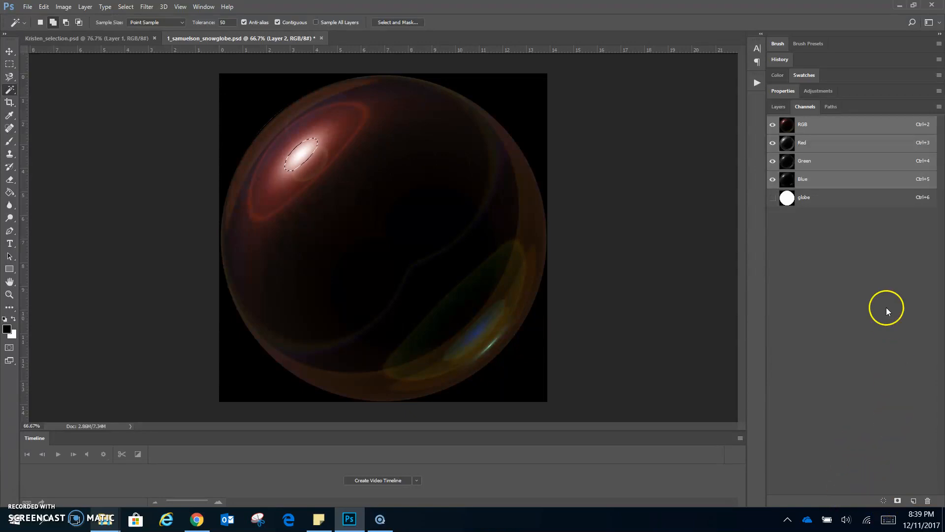
click(779, 108)
click(838, 166)
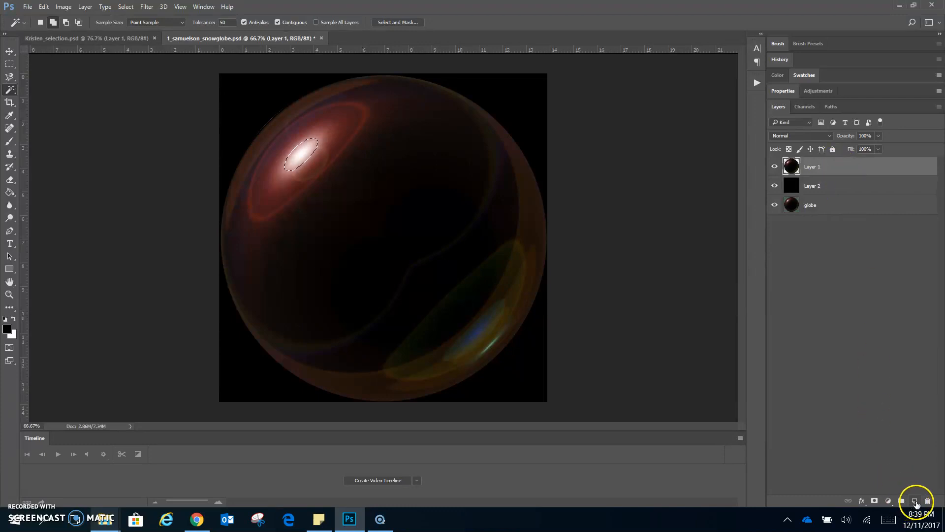
click(914, 500)
double_click(810, 167)
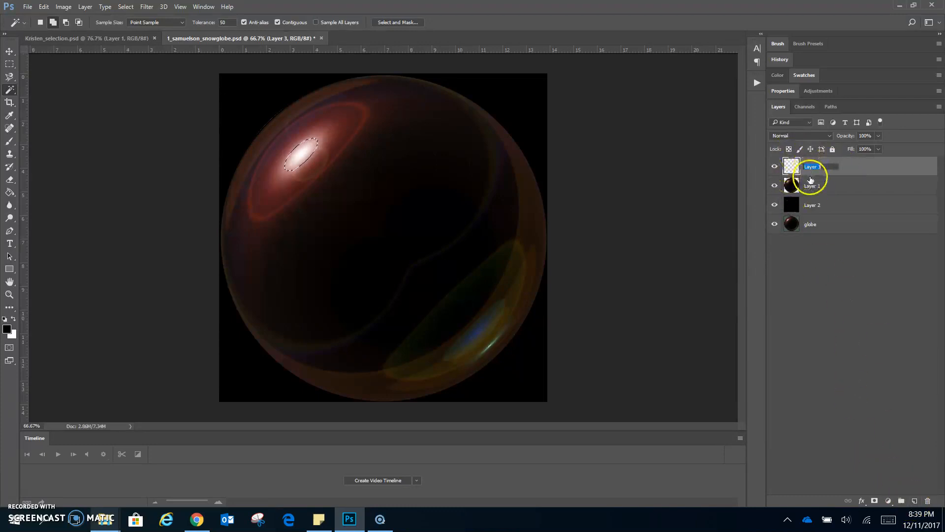
key(Return)
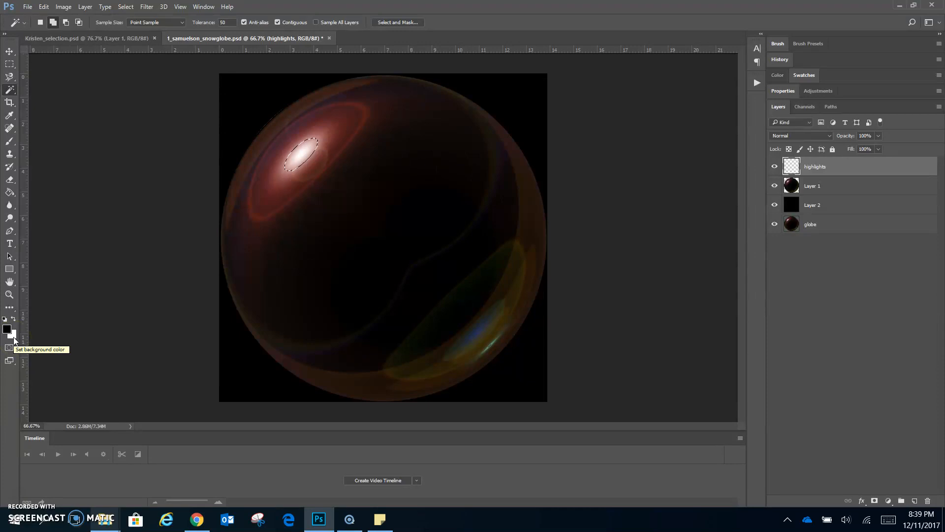
Fill the loaded selection on the highlights layer with the white background color three times.
click(48, 383)
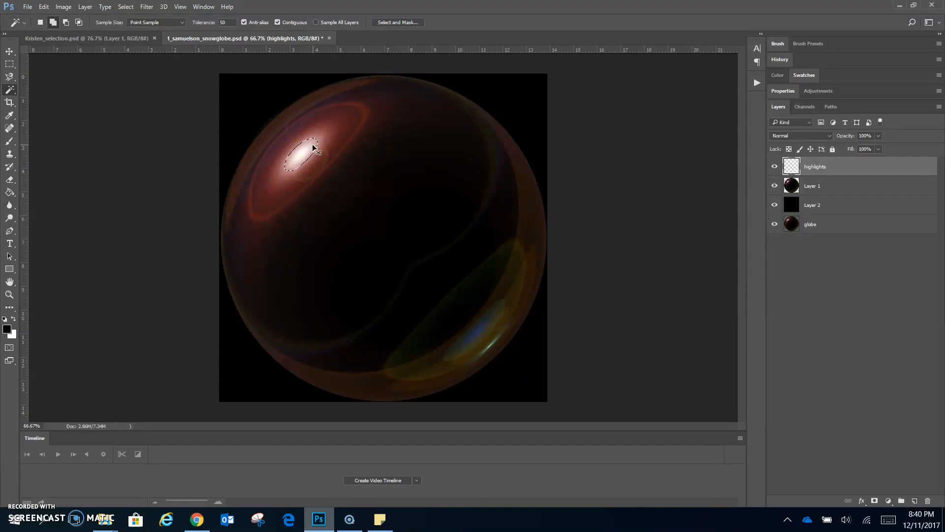
key(ctrl+BackSpace)
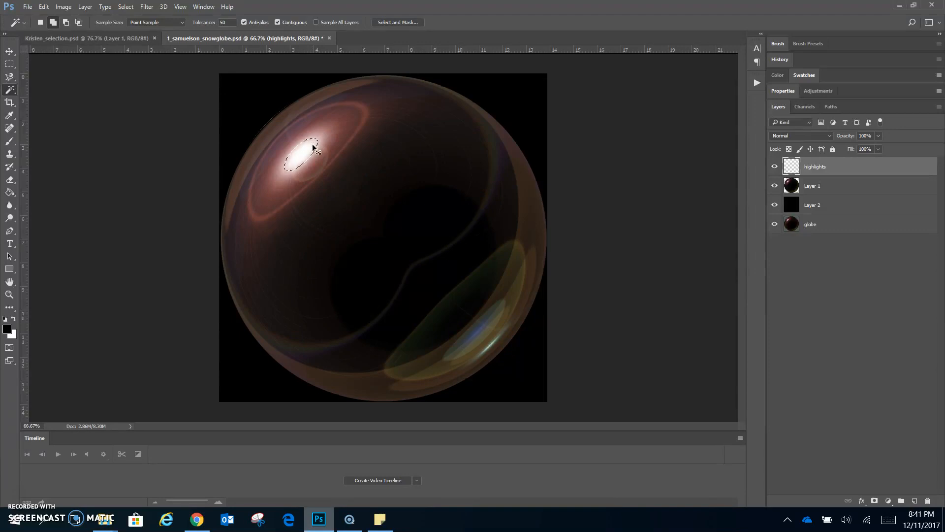
key(ctrl+BackSpace)
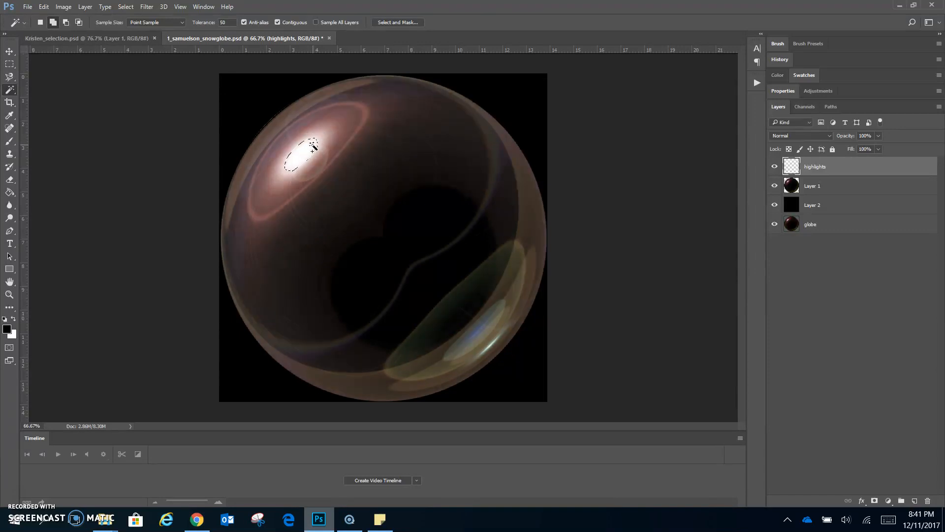
key(ctrl+BackSpace)
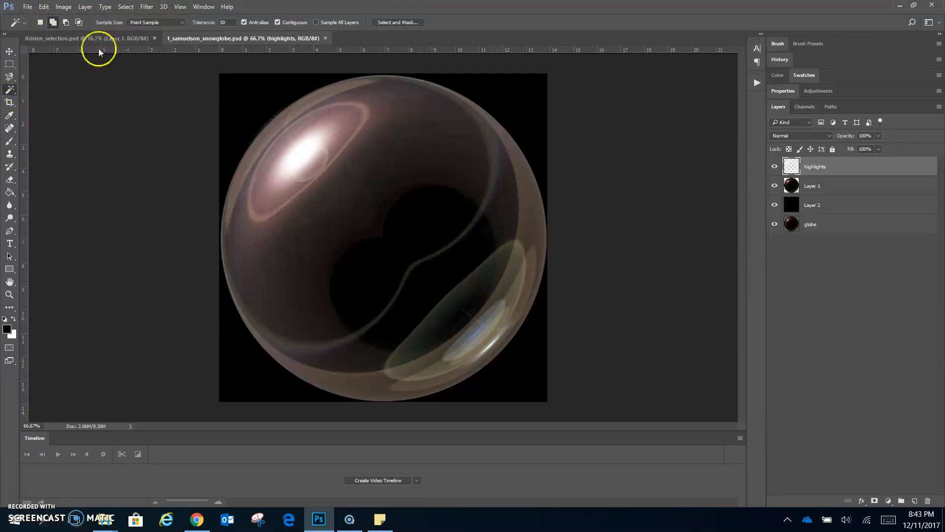
Duplicate the girl-and-dog cutout layer into the snow globe document and place it directly below the highlights layer.
click(62, 37)
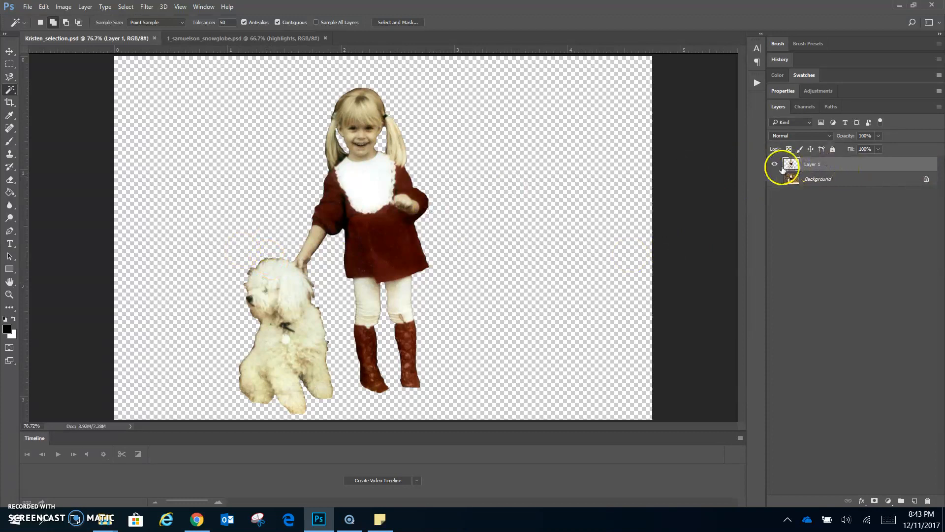
right_click(820, 166)
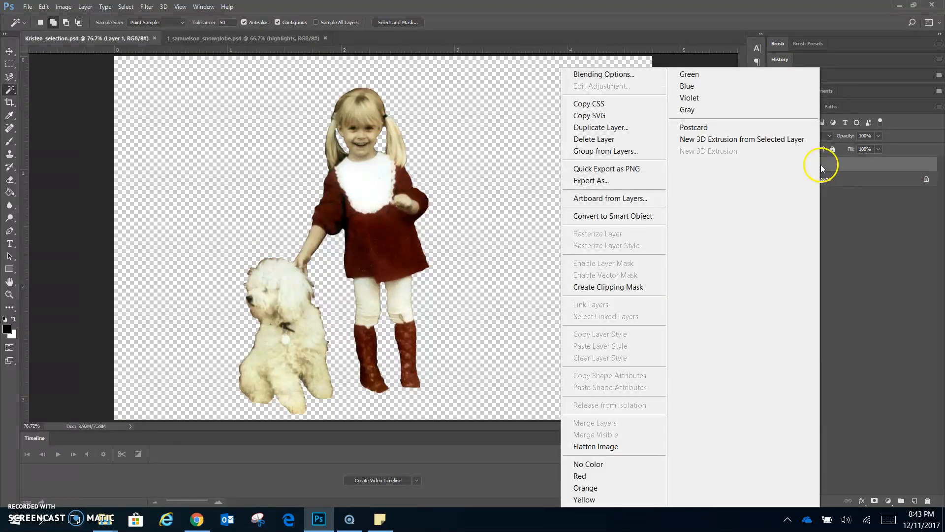
click(628, 129)
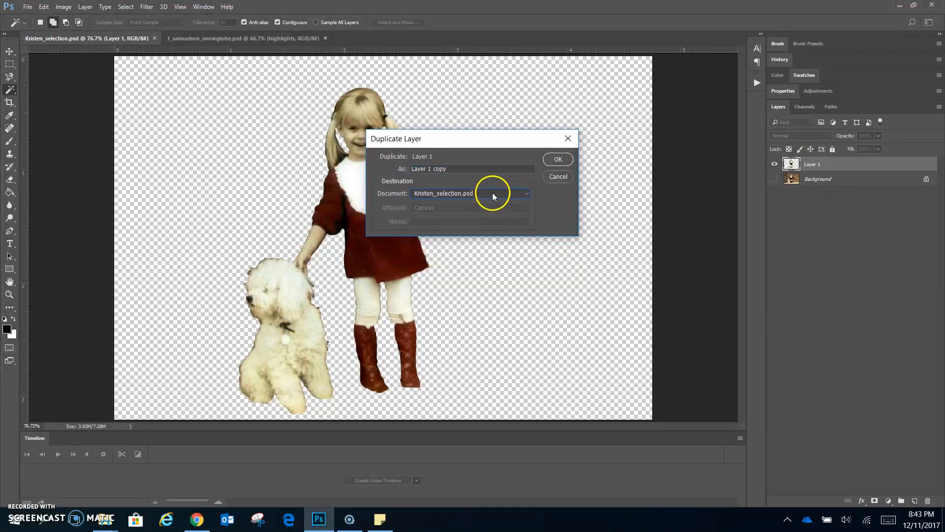
click(492, 193)
click(459, 210)
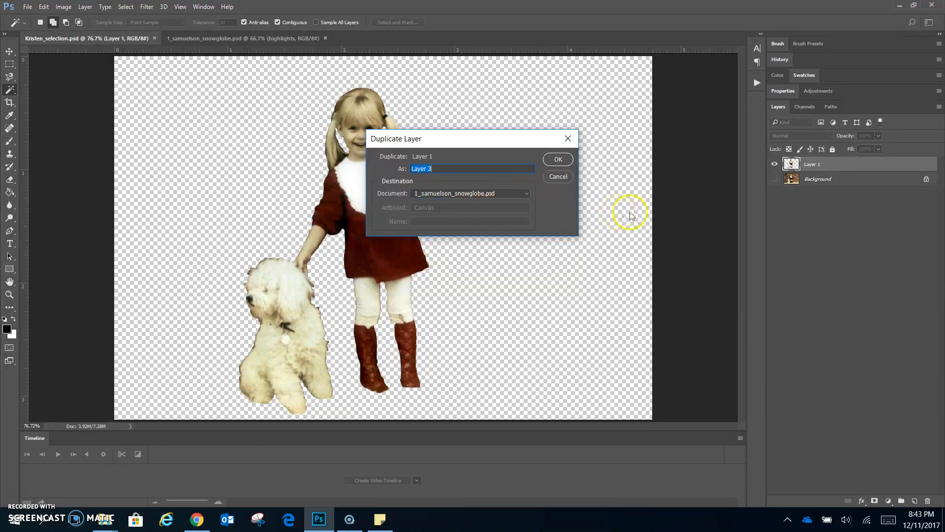
click(559, 159)
click(276, 39)
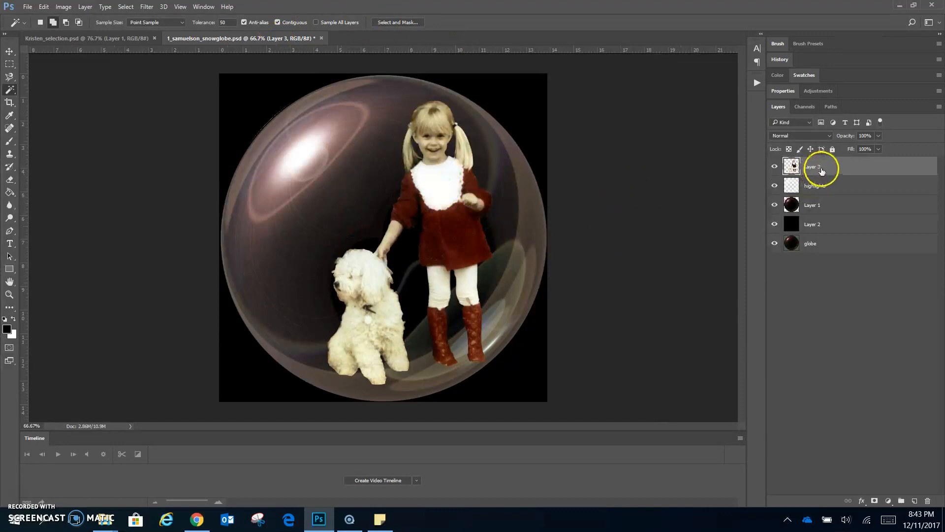
drag(818, 165, 819, 191)
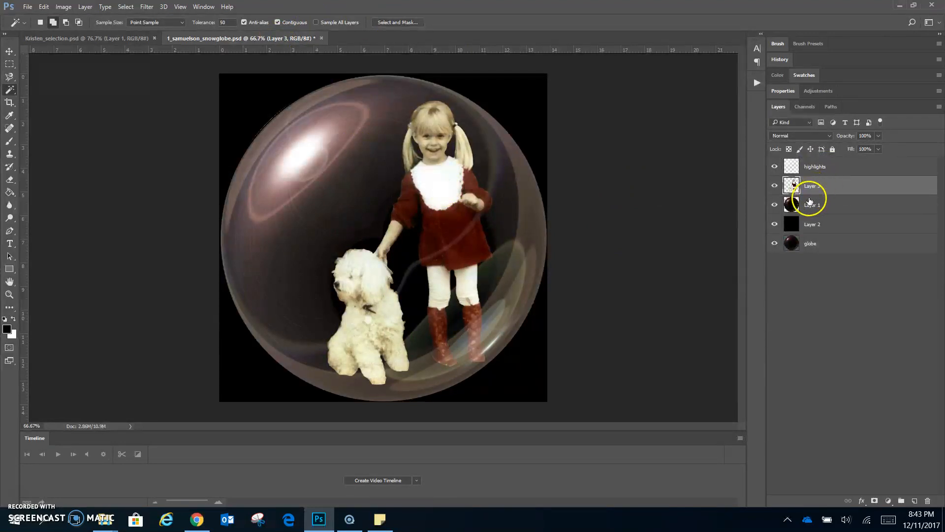
Enlarge the girl-and-dog layer slightly with Free Transform and center it inside the sphere.
key(ctrl+t)
drag(441, 189, 413, 195)
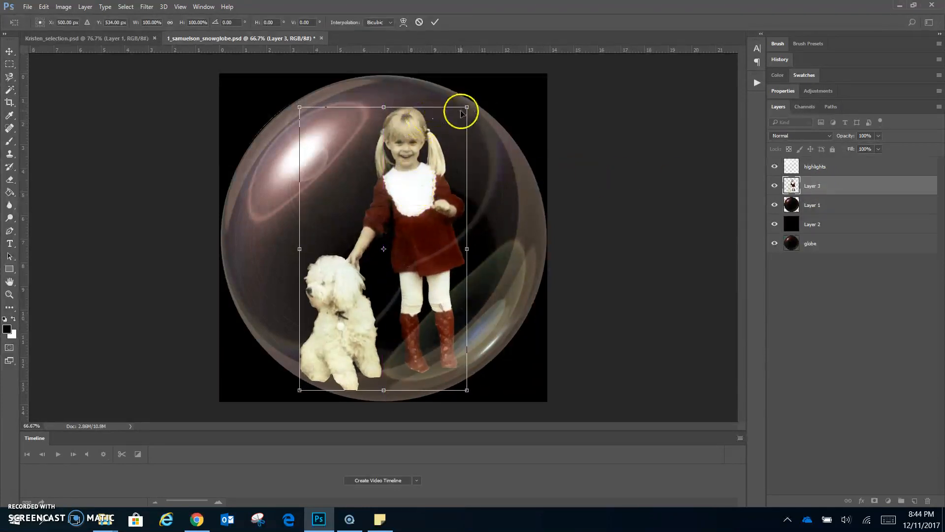
drag(467, 108, 478, 87)
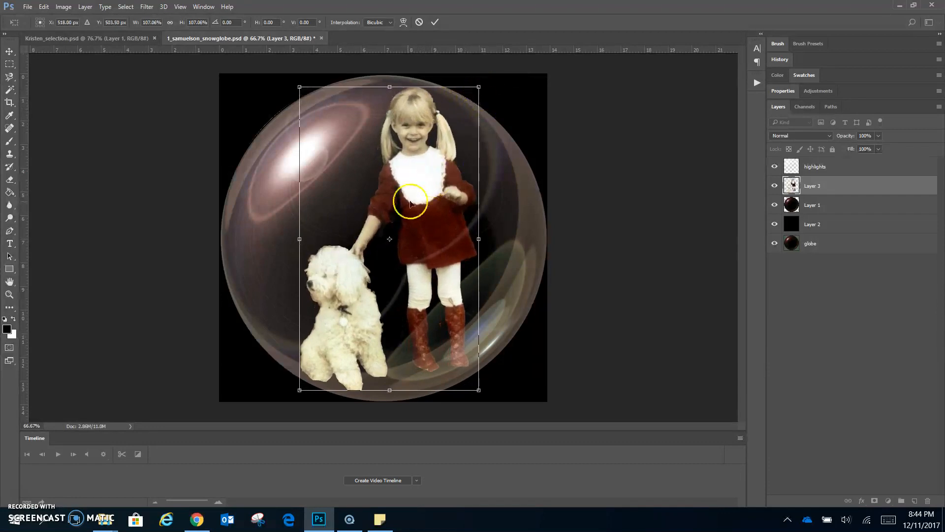
drag(299, 88, 292, 83)
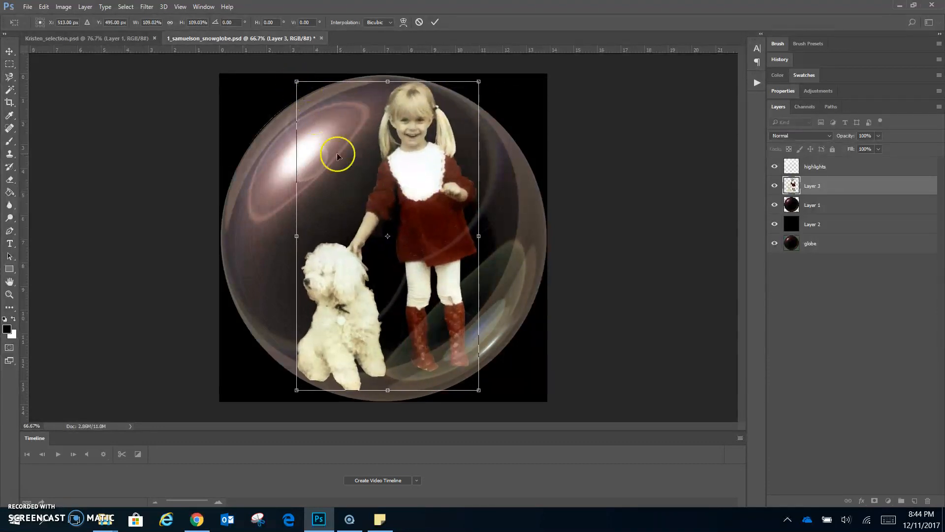
drag(355, 197, 356, 199)
click(388, 258)
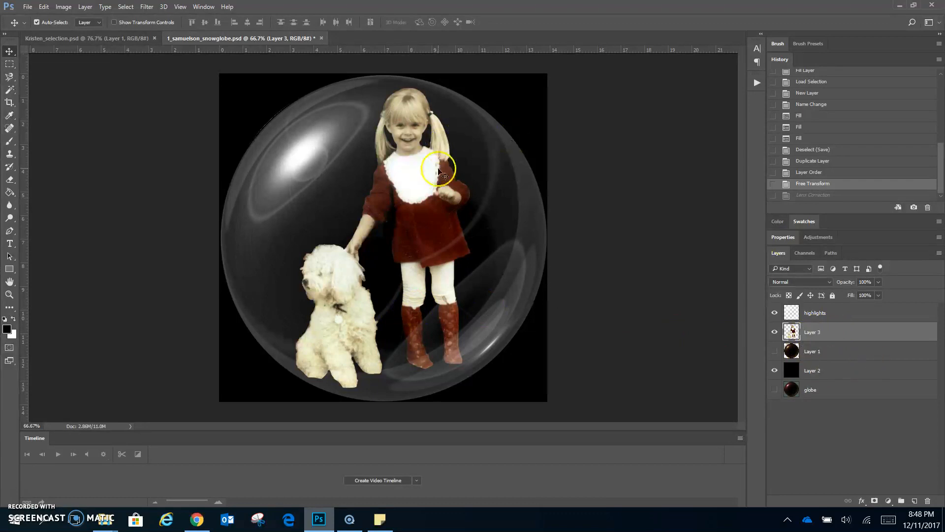
Scale the girl-and-dog layer down to about 89% and reposition it near the middle of the sphere.
click(436, 210)
key(ctrl+t)
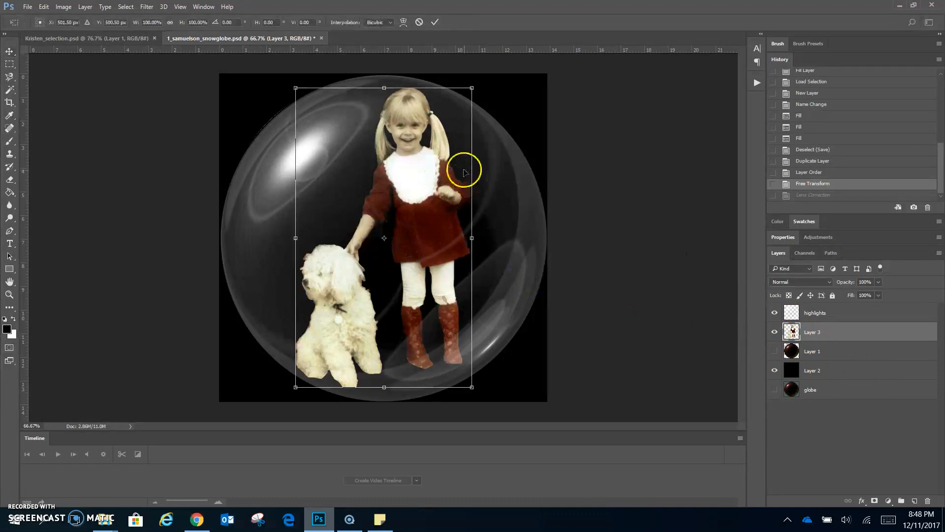
drag(471, 89, 454, 122)
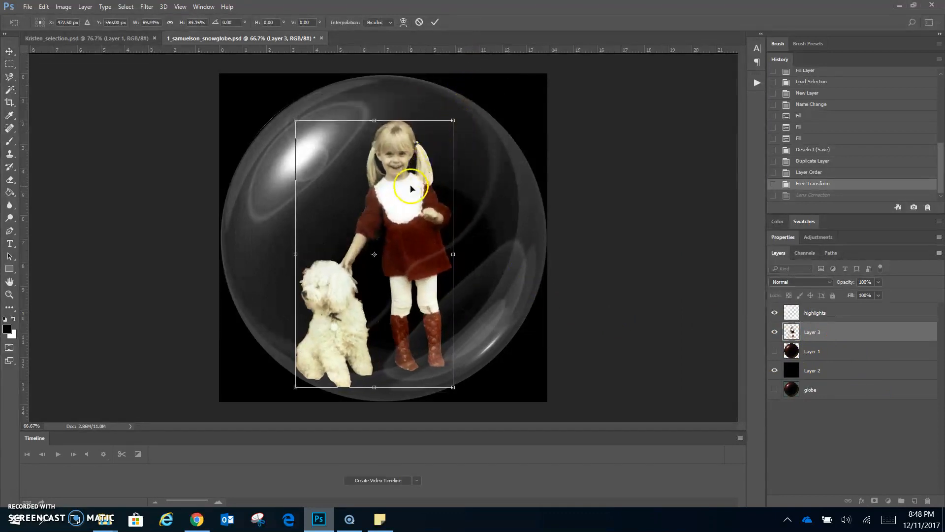
drag(412, 179, 420, 170)
key(Return)
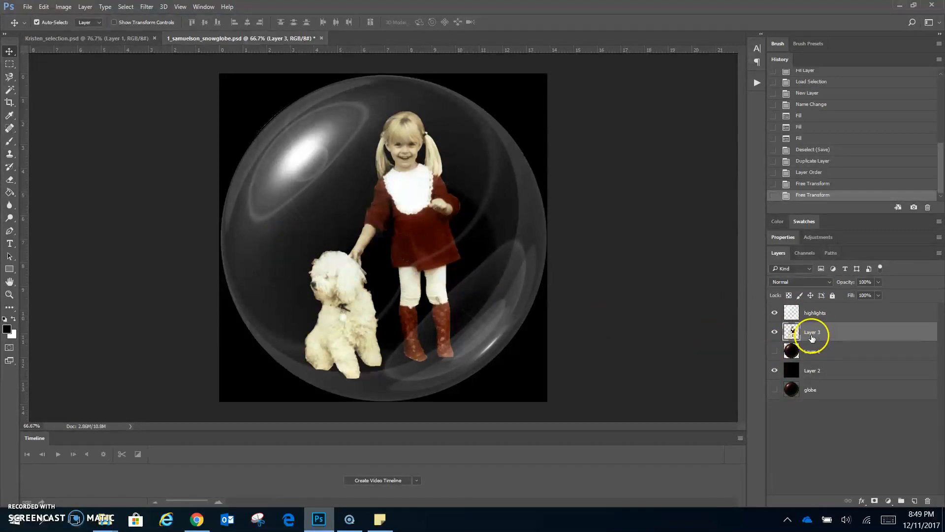
Apply a custom Lens Correction to the girl-and-dog layer with Remove Distortion set to -40.
click(146, 6)
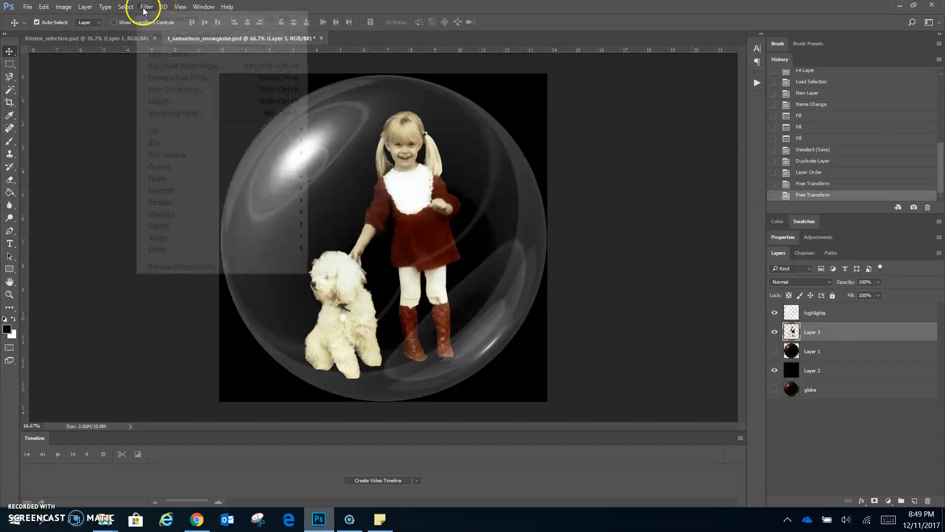
click(158, 90)
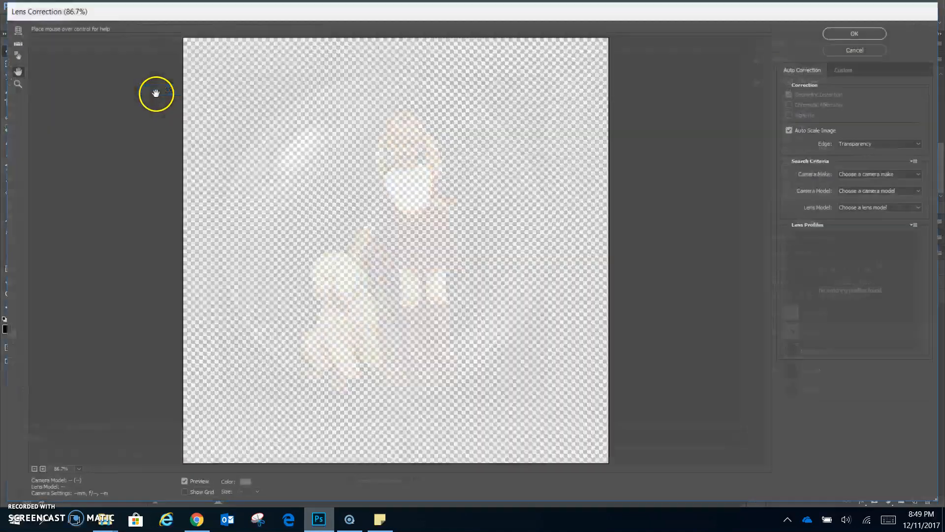
click(842, 69)
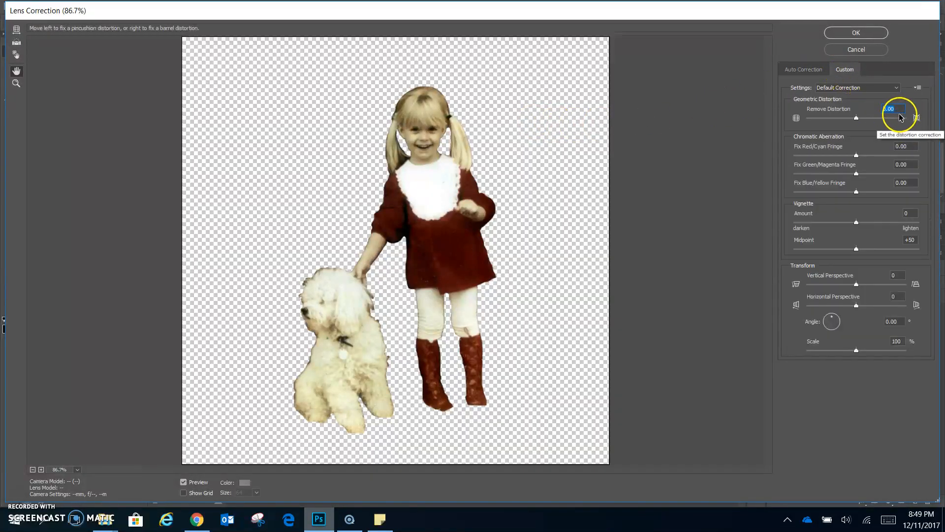
text(-40)
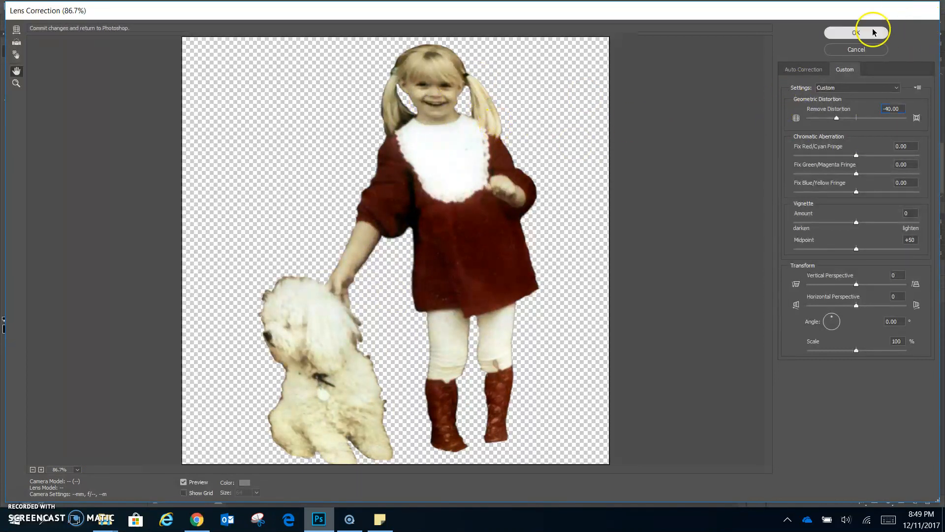
click(857, 33)
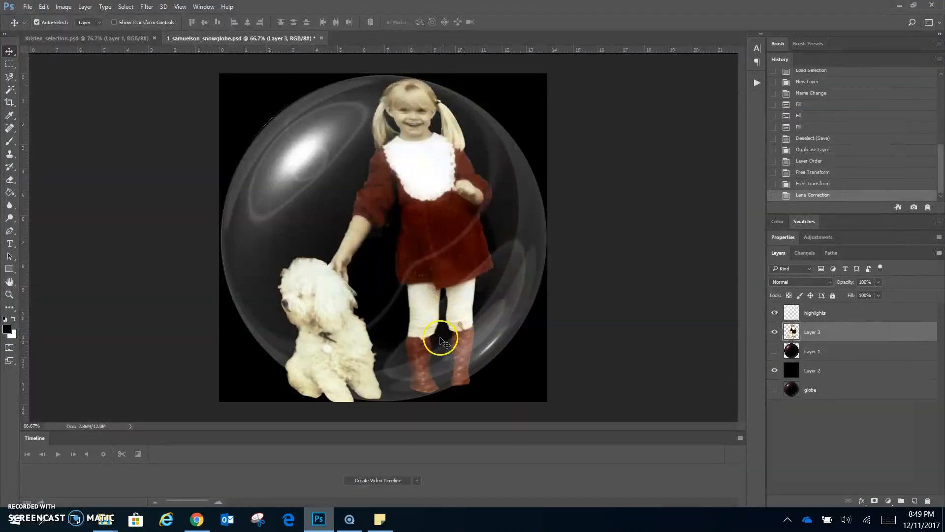
Scale the girl-and-dog layer proportionally to about 91.5% with Free Transform, fit it inside the sphere, and save the document.
key(ctrl)
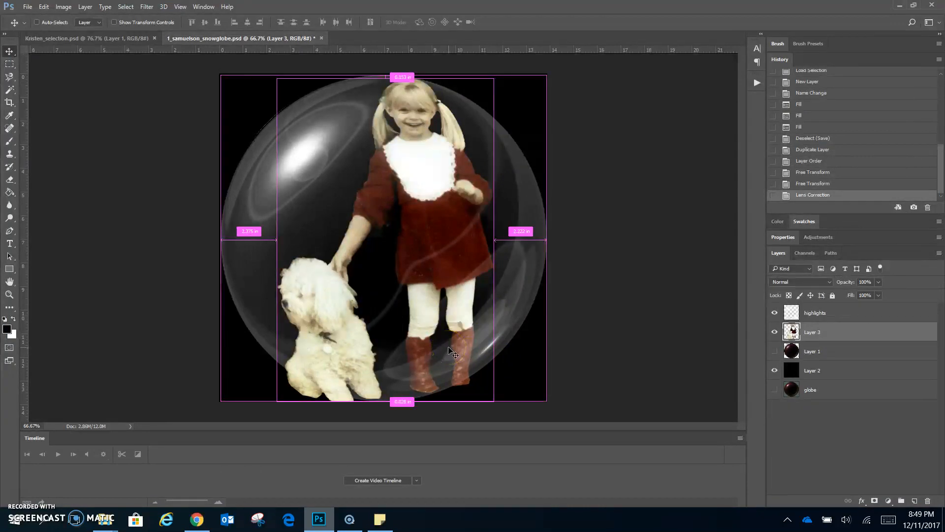
key(ctrl+t)
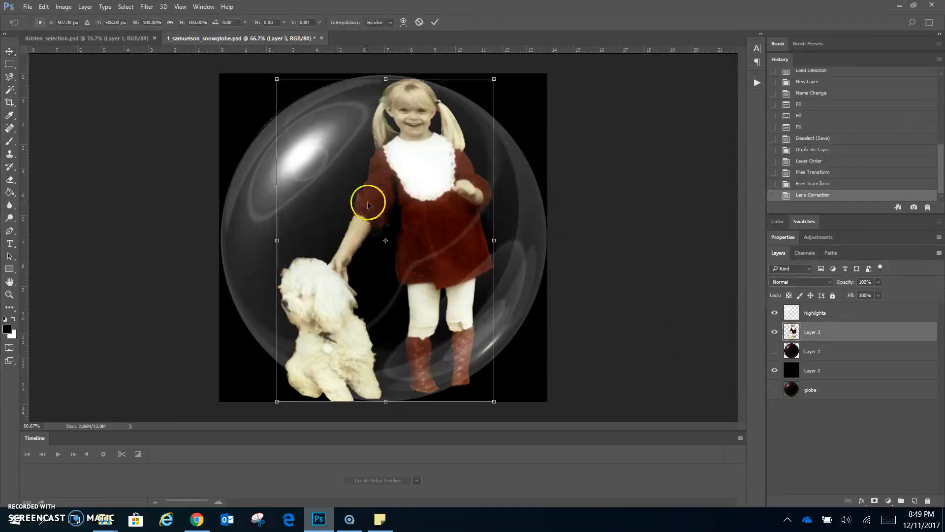
drag(493, 79, 460, 129)
drag(425, 279, 435, 260)
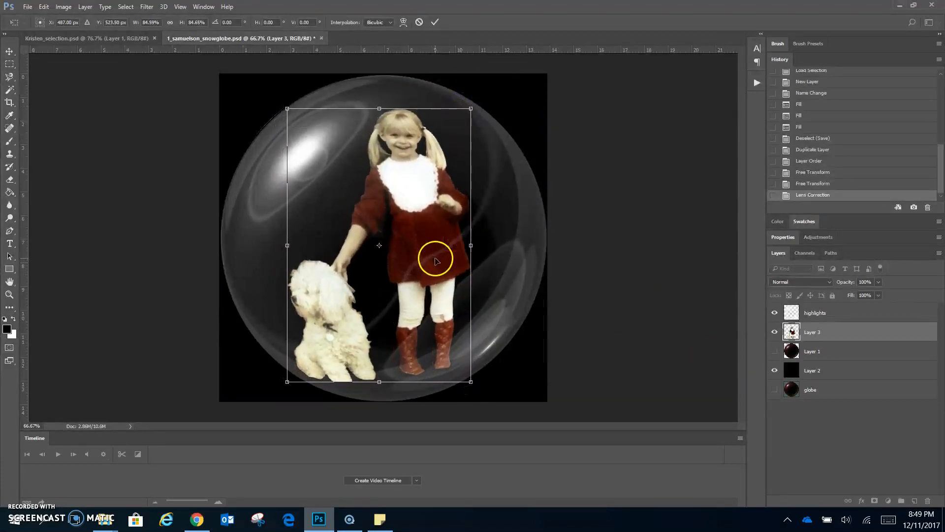
drag(471, 107, 488, 94)
drag(437, 213, 435, 213)
drag(477, 92, 480, 88)
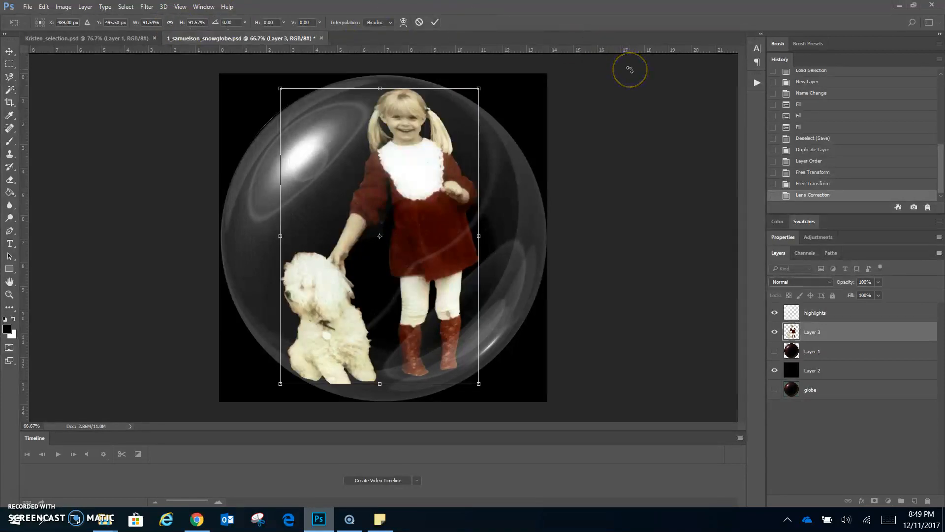
drag(479, 236, 701, 235)
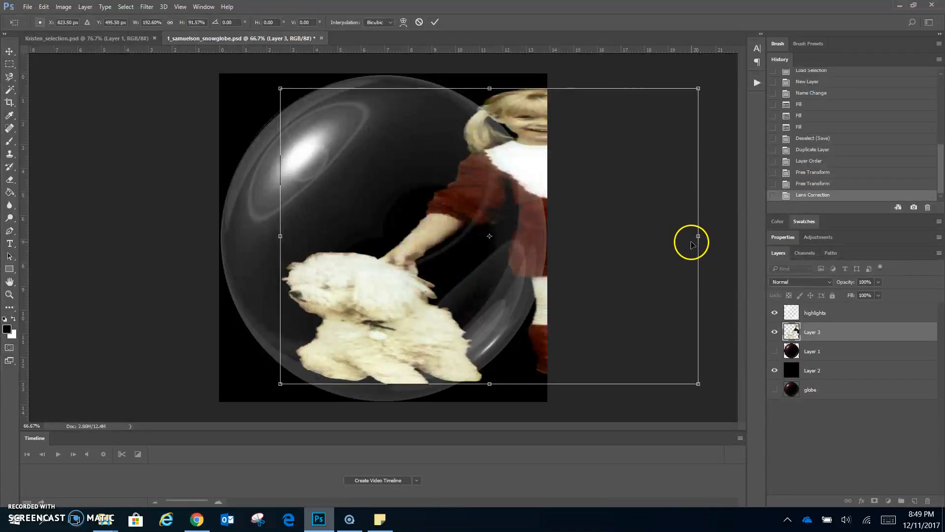
key(ctrl+z)
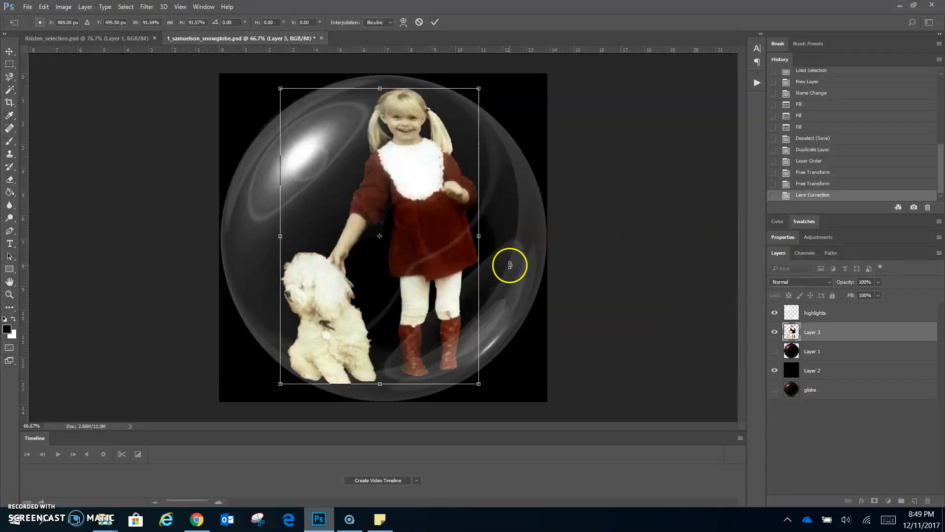
click(436, 22)
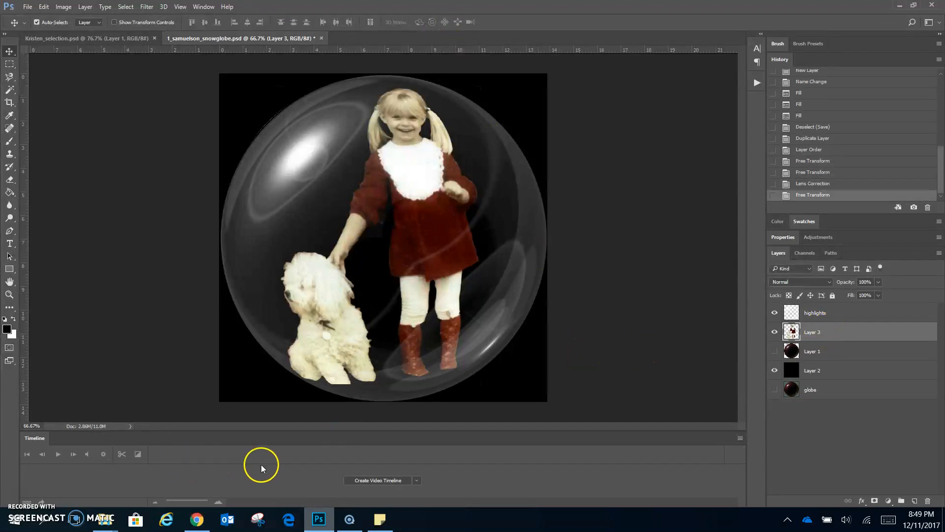
key(ctrl+s)
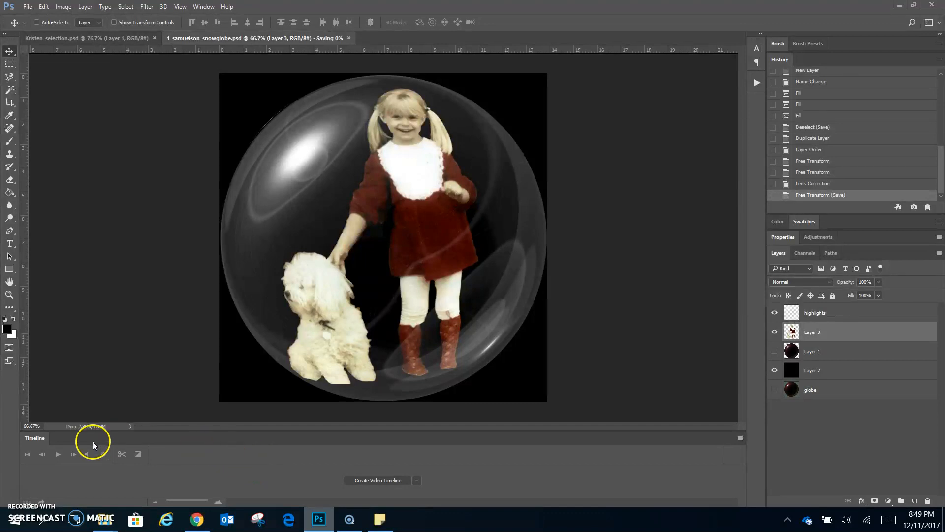